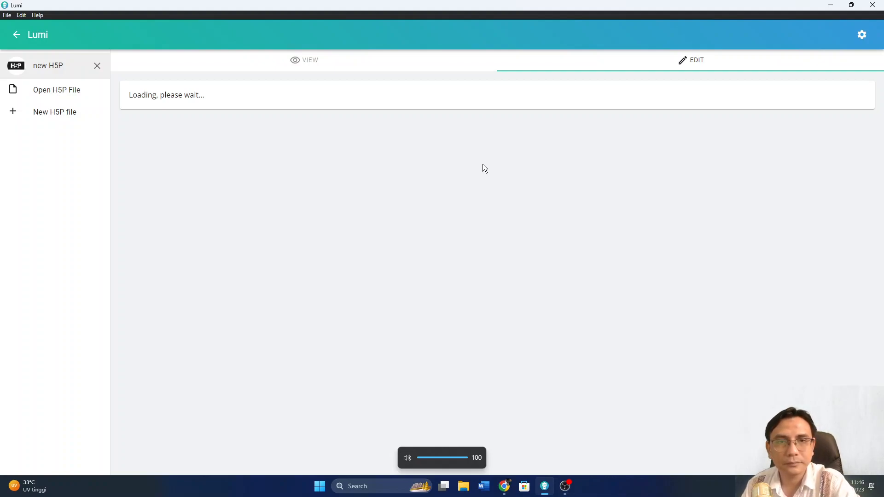
click(570, 493)
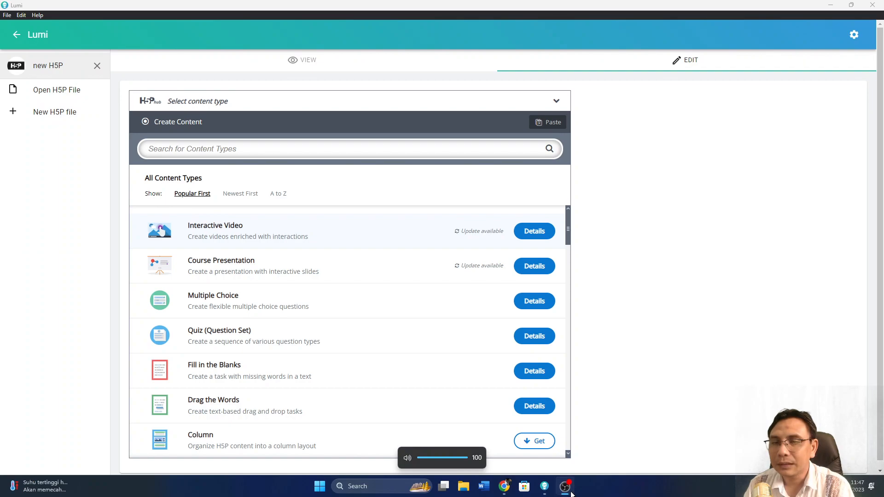
click(544, 486)
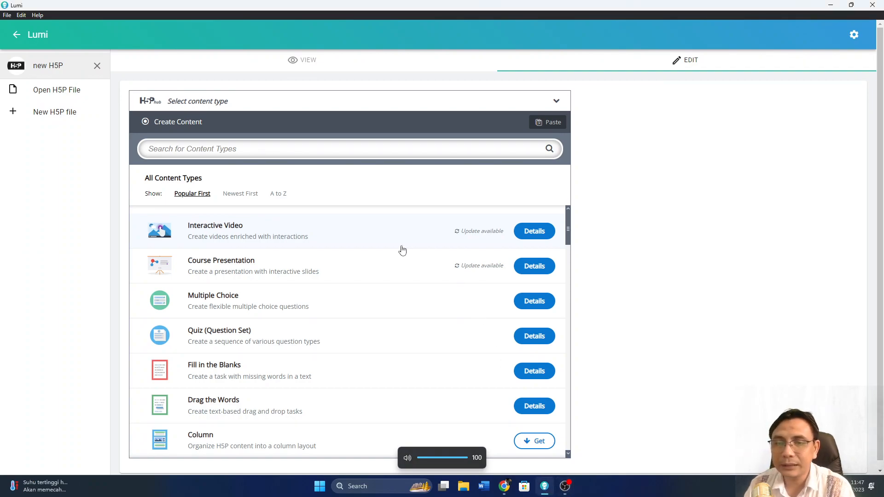
- Find the Image Hotspots content type in the content type list and use it for the new H5P file
scroll(456, 254, down, 1)
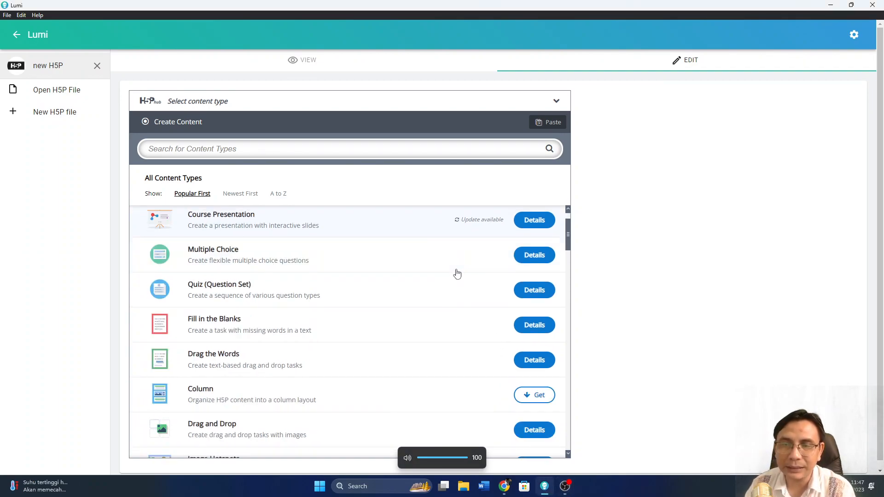
scroll(457, 274, down, 2)
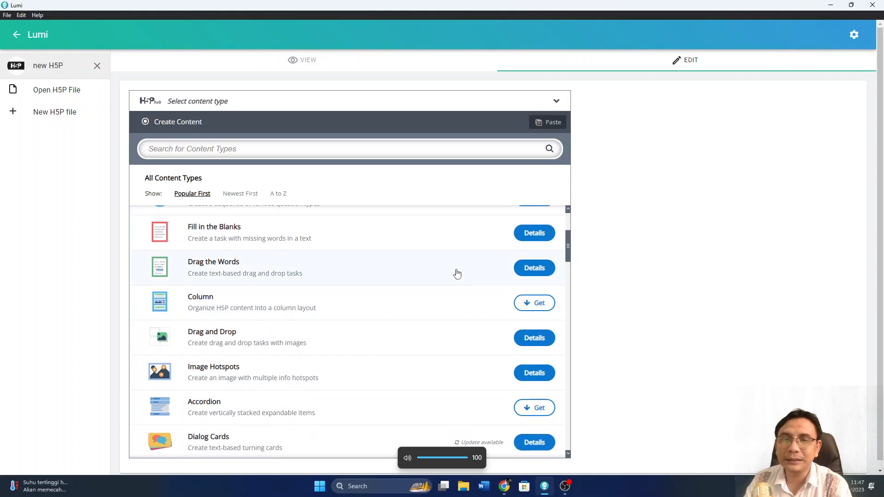
scroll(458, 274, up, 3)
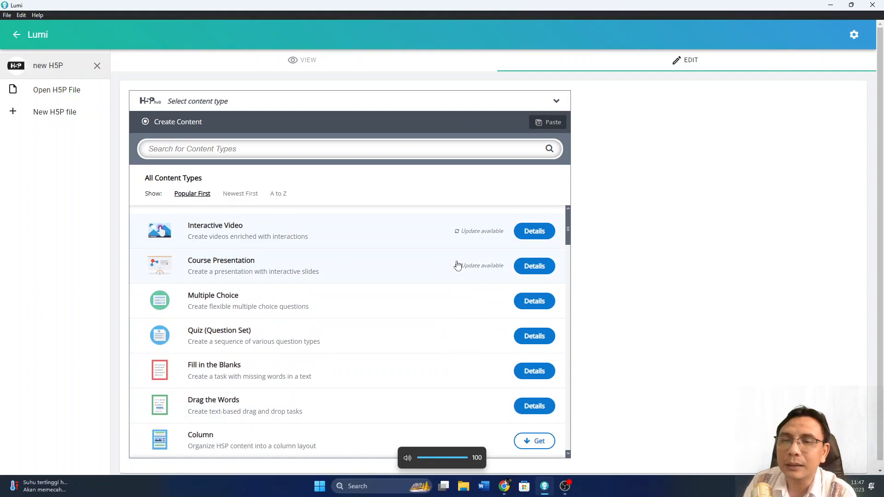
scroll(456, 264, down, 5)
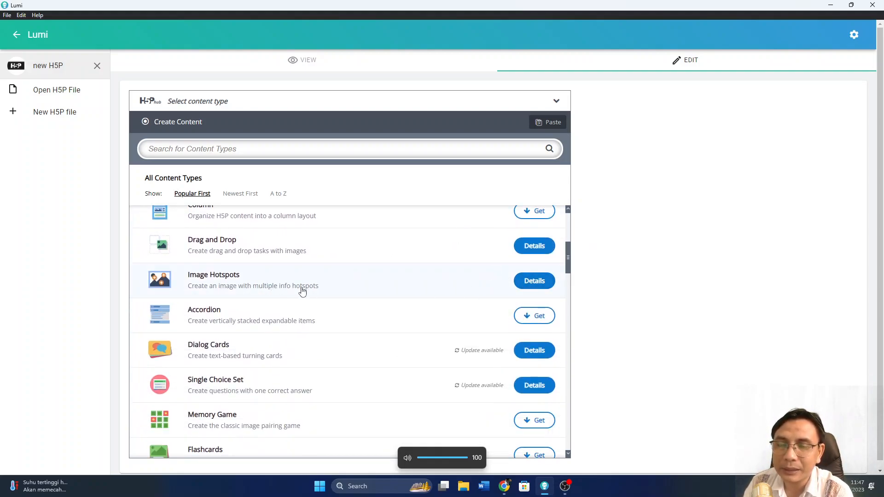
click(539, 281)
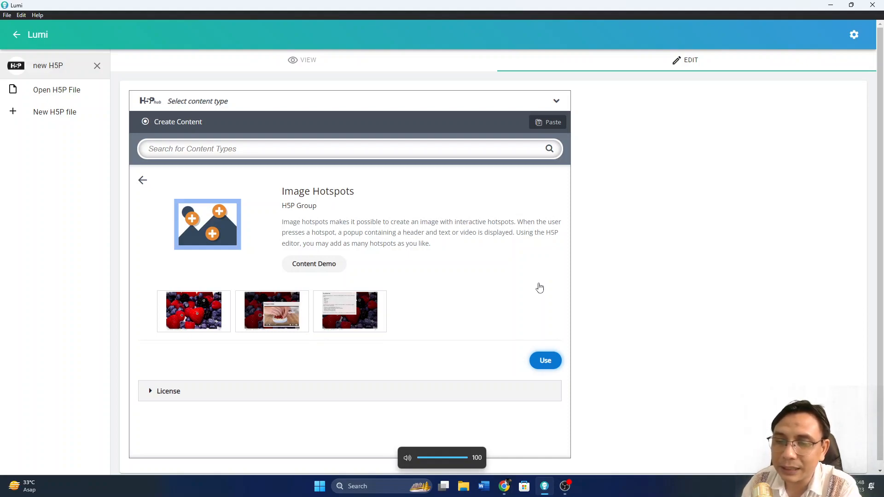
click(547, 367)
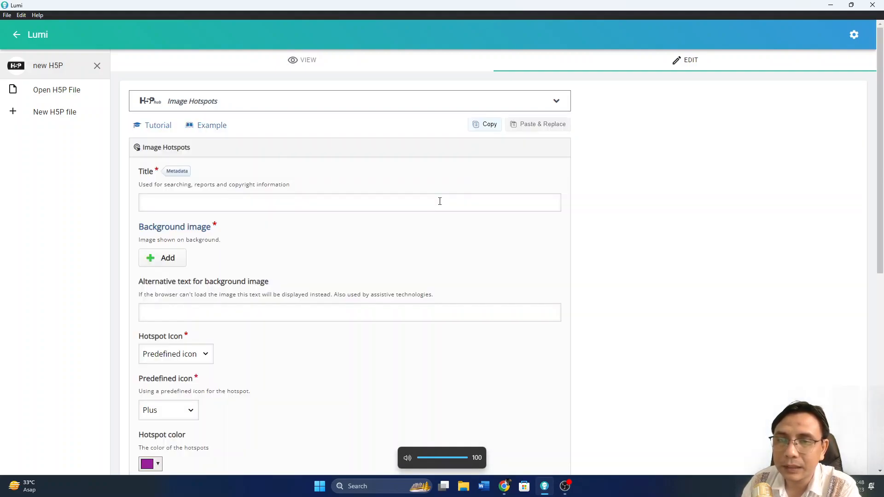
- Enter "Peta Indonesia" as the title of the image hotspots content
click(355, 203)
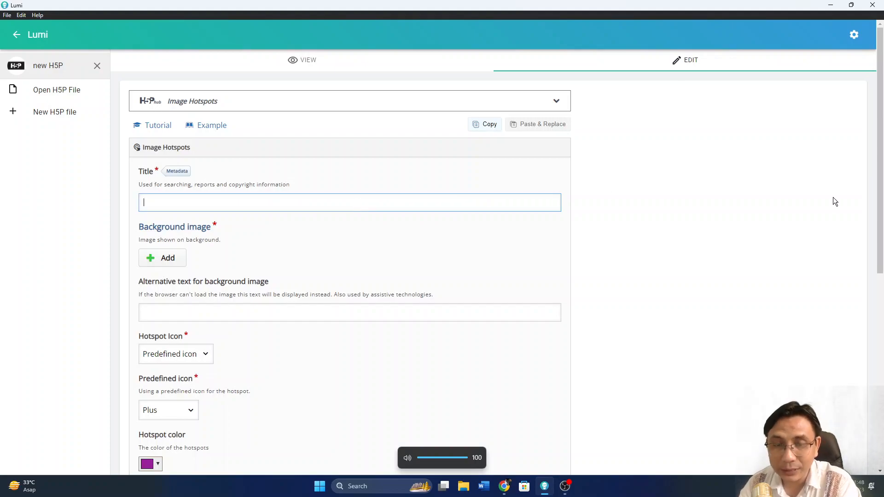
text(Peta)
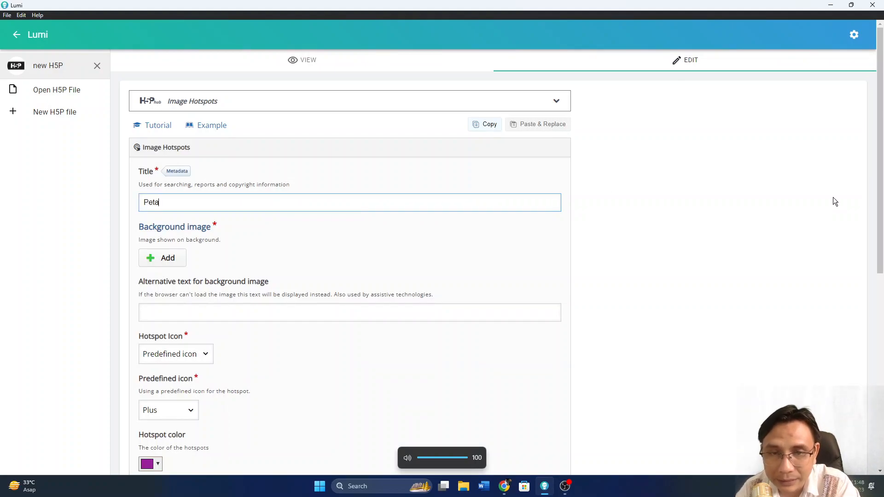
text( Indonesia)
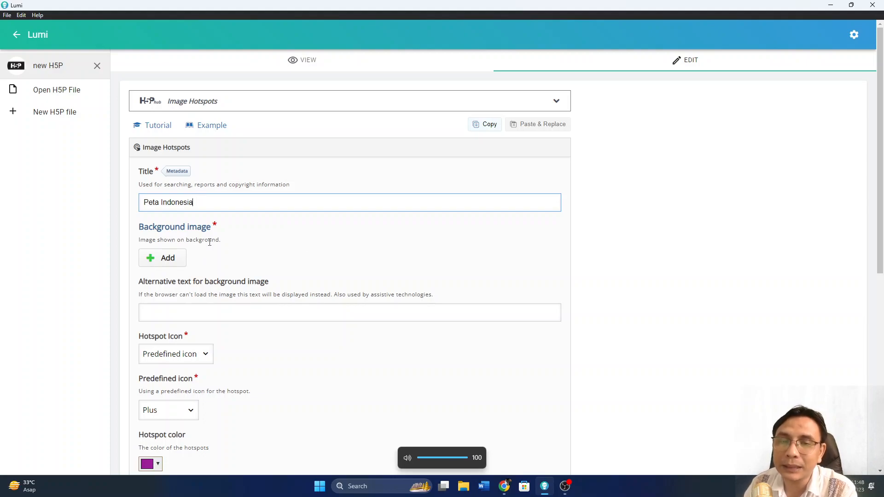
- Add the Peta_Buta_Indonesia image from the ASSETS folder as the background image
click(159, 264)
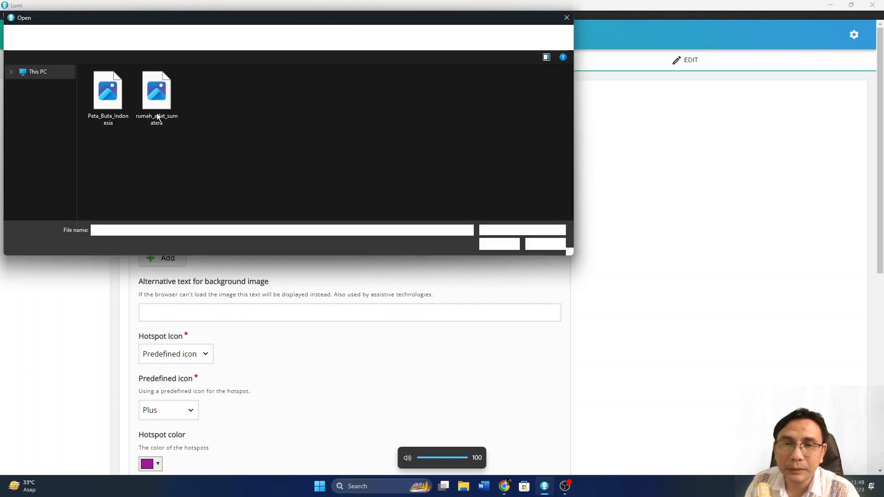
click(112, 106)
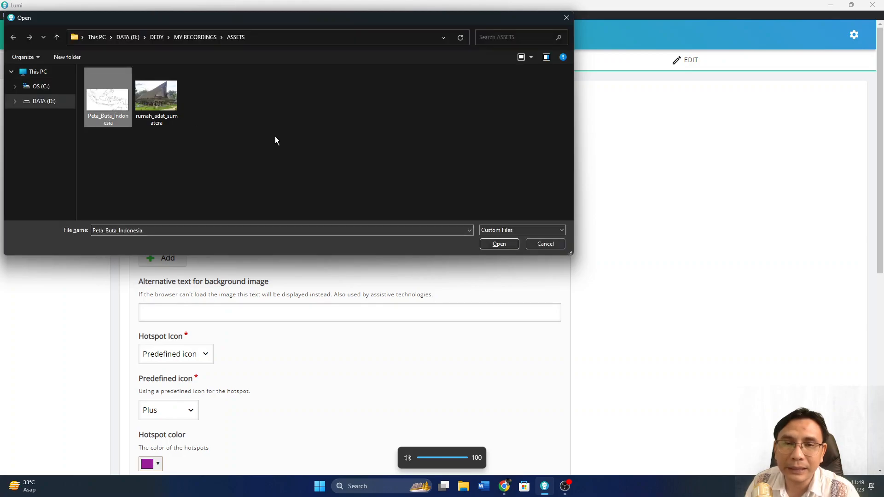
click(496, 245)
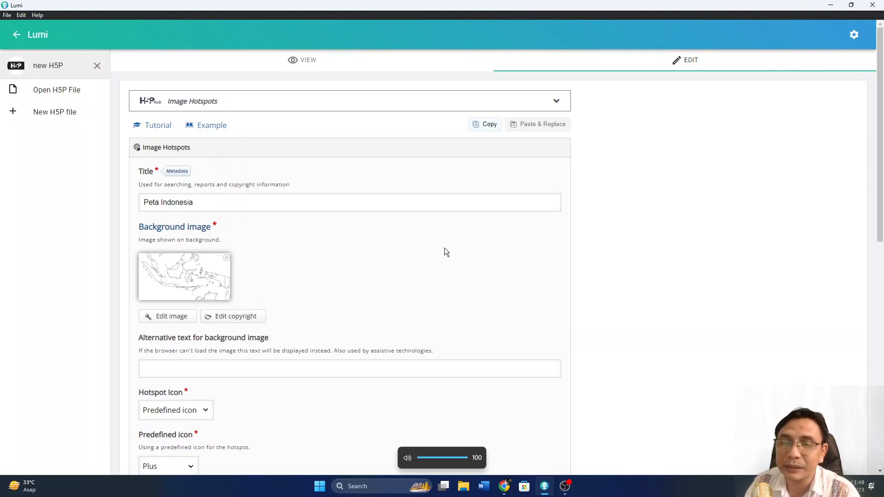
- Set the predefined hotspot icon to Info
scroll(460, 193, down, 1)
scroll(452, 203, down, 1)
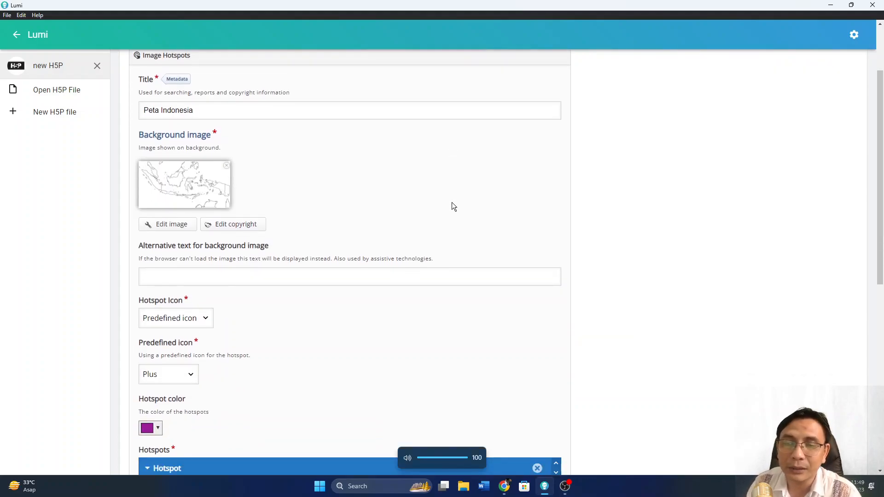
scroll(452, 203, down, 1)
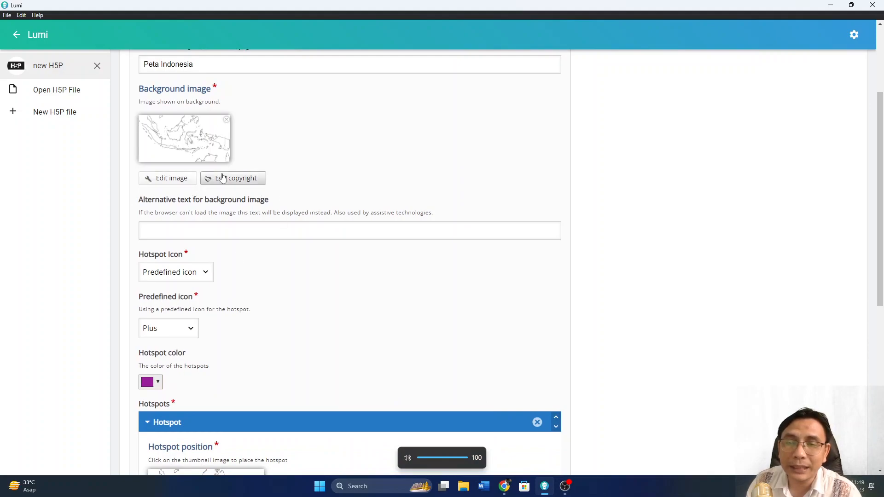
scroll(208, 260, down, 1)
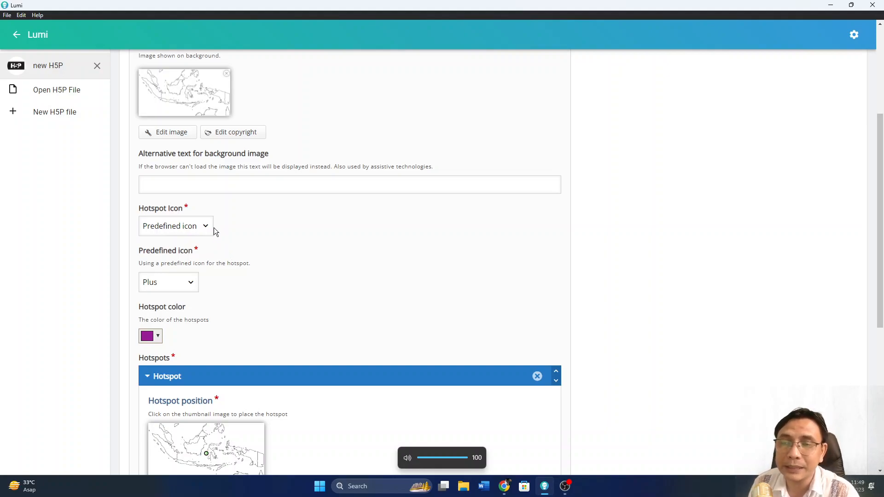
scroll(266, 228, down, 2)
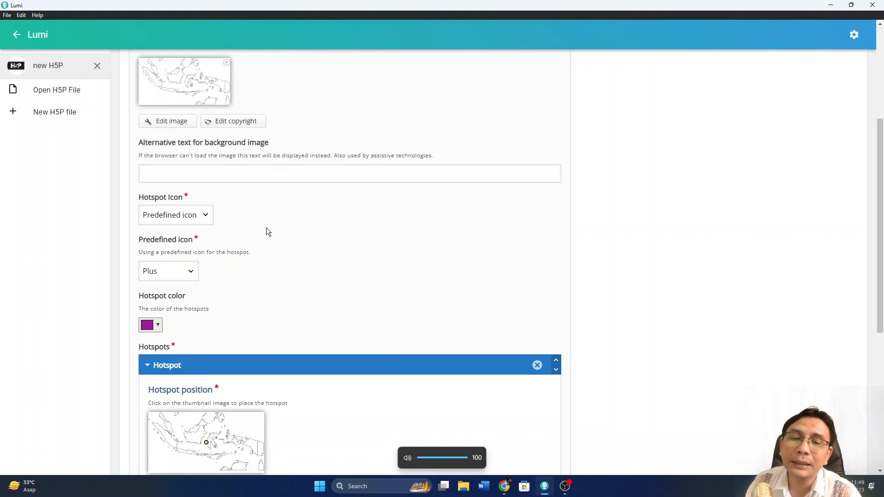
click(191, 193)
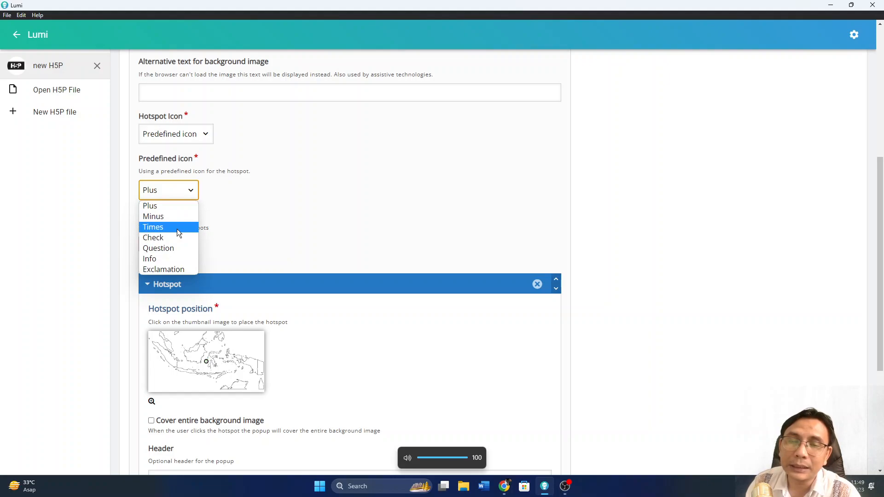
click(162, 259)
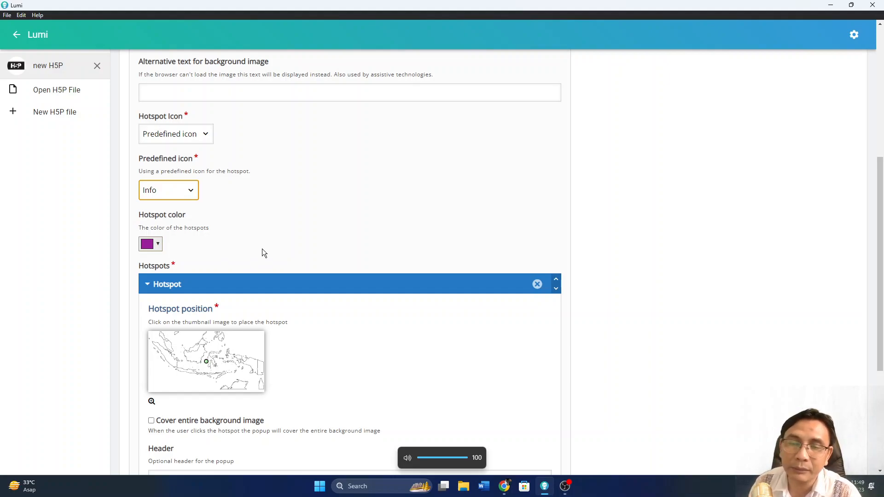
- Change the hotspot color to black (#000000)
click(161, 244)
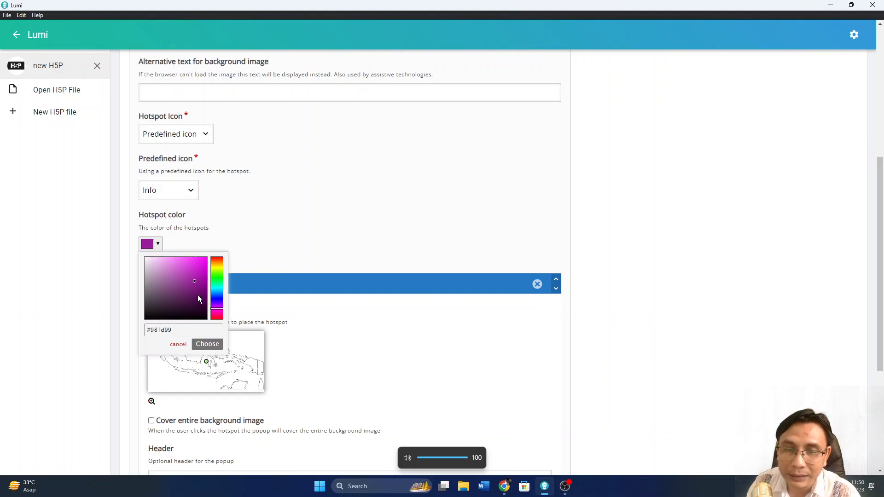
click(144, 317)
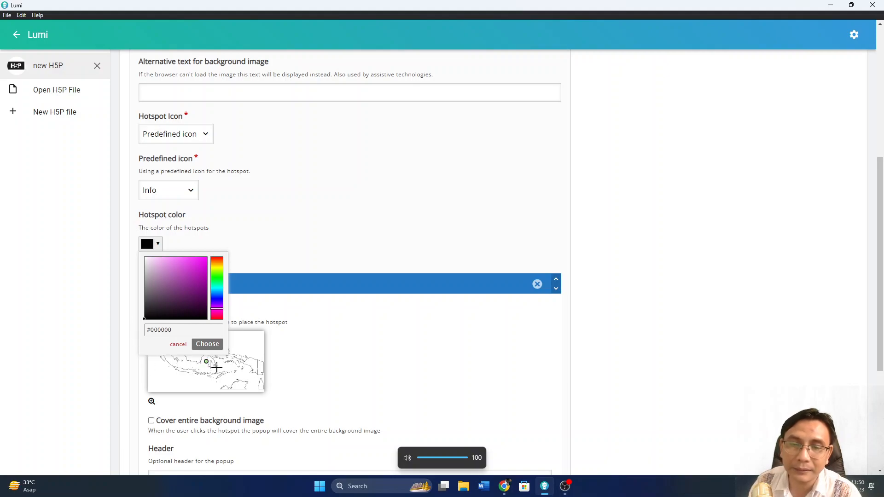
click(214, 343)
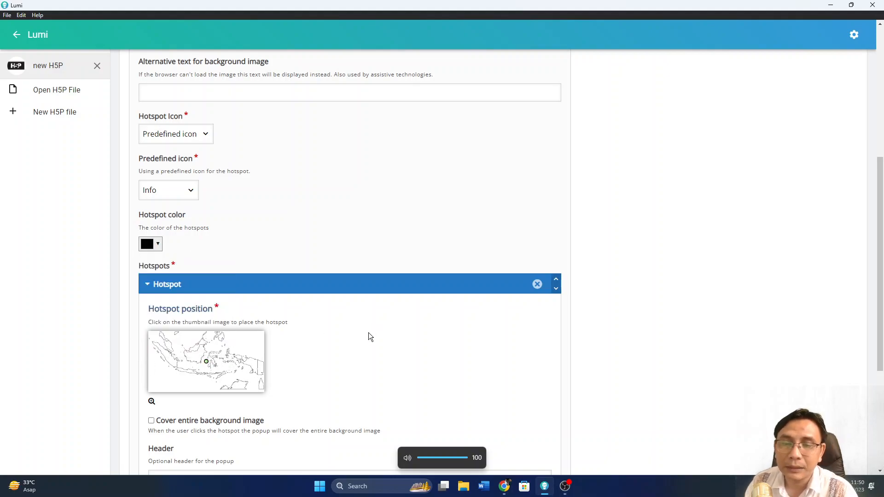
- Enlarge the hotspot position map and place the first hotspot on central Sumatra
scroll(368, 332, down, 1)
scroll(369, 336, down, 2)
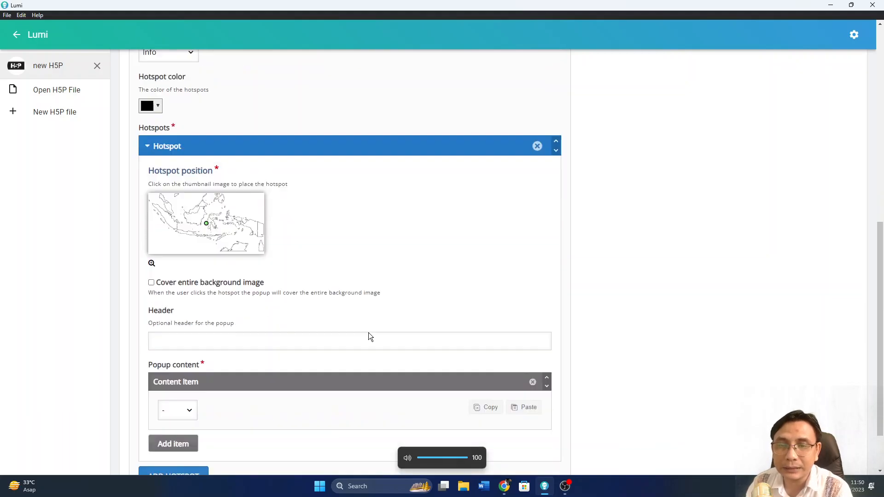
scroll(369, 337, down, 1)
scroll(370, 333, down, 1)
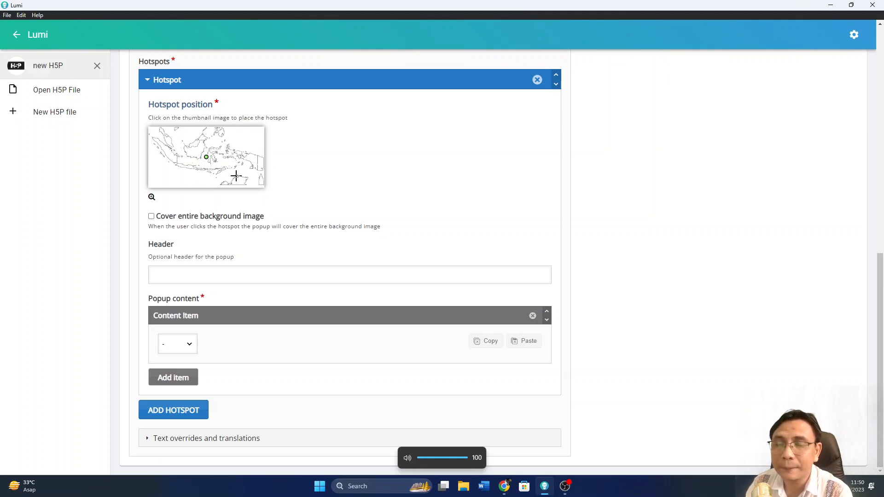
click(151, 199)
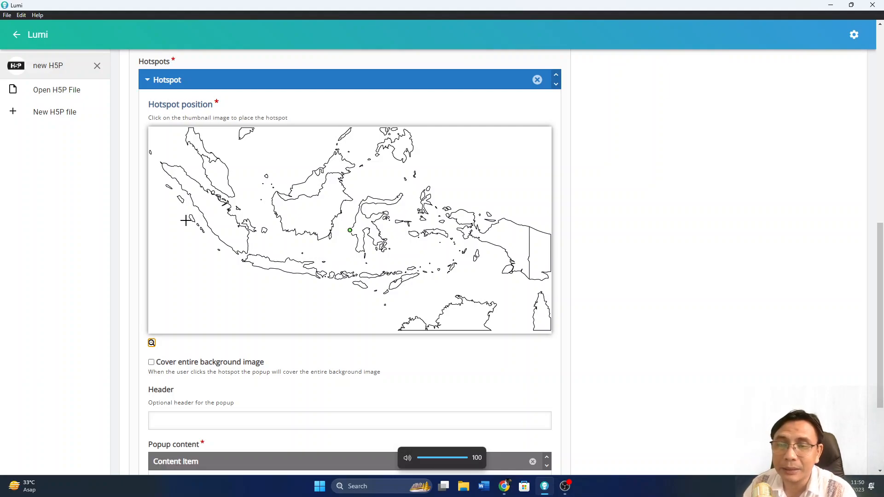
click(211, 212)
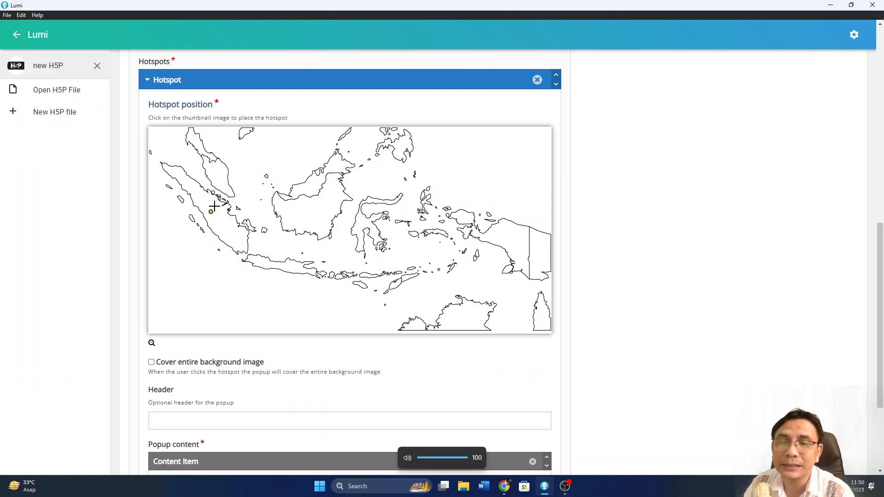
click(218, 220)
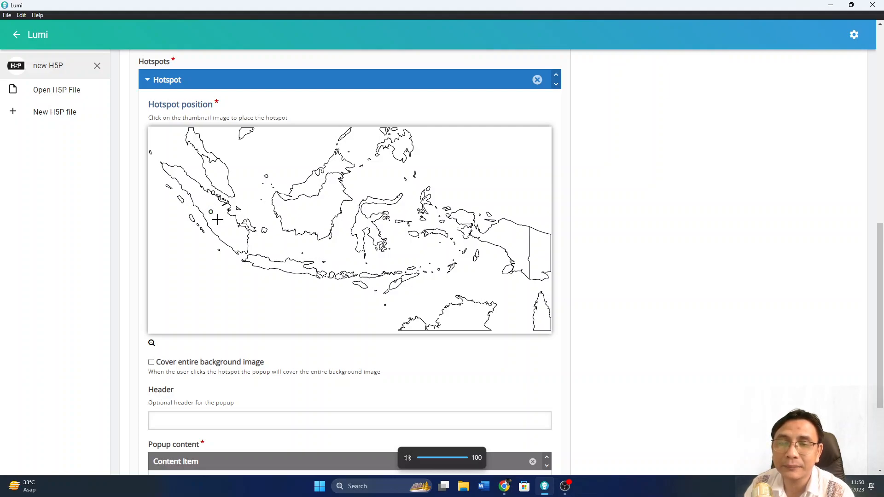
- Enter "Sumatra" as the header of the first hotspot's popup
scroll(356, 352, down, 1)
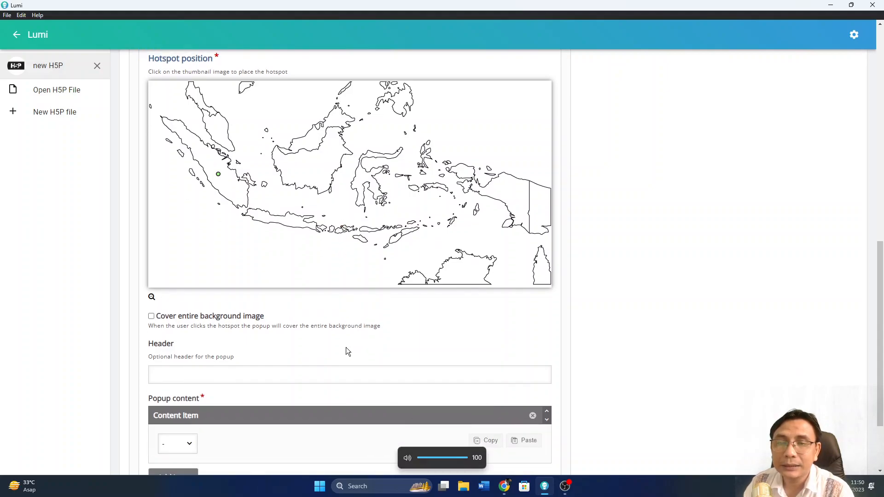
click(269, 368)
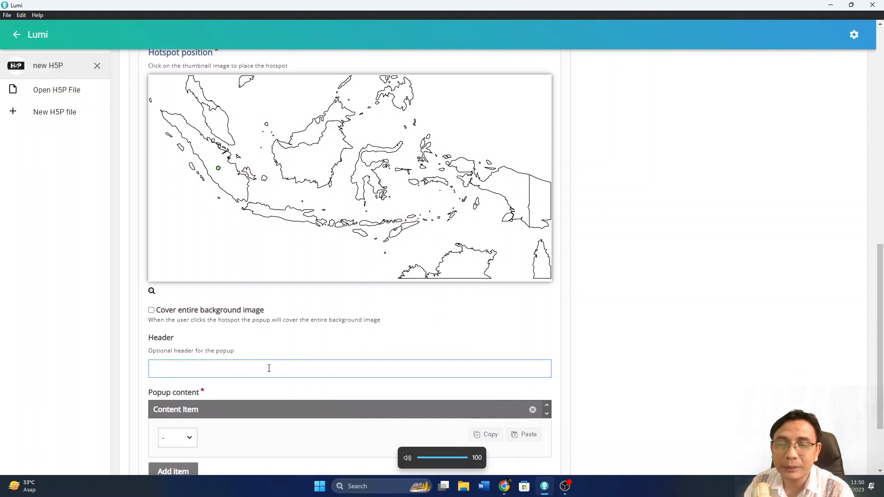
scroll(382, 331, down, 1)
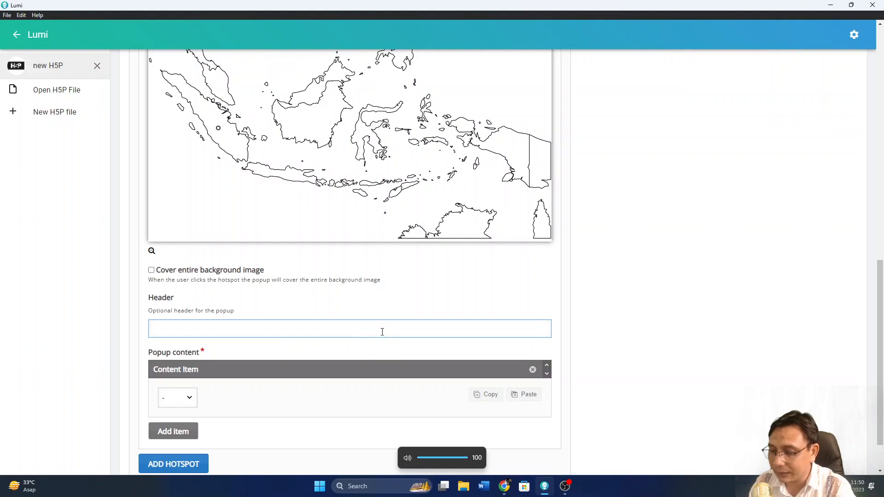
text(S)
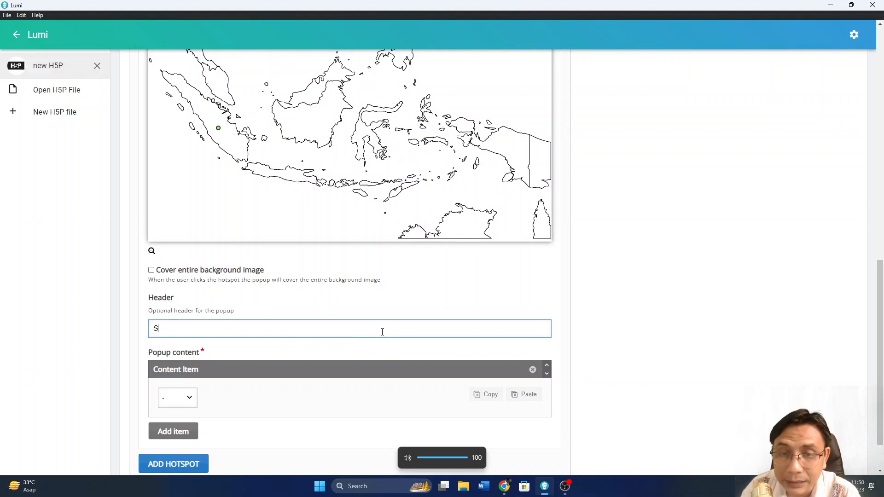
text(umatra)
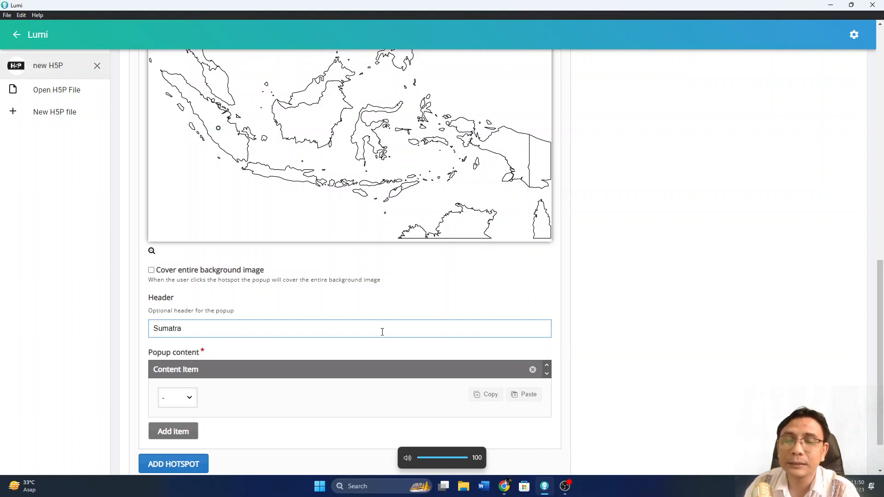
- Set the content item type of the Sumatra hotspot's popup to Text
scroll(383, 332, down, 1)
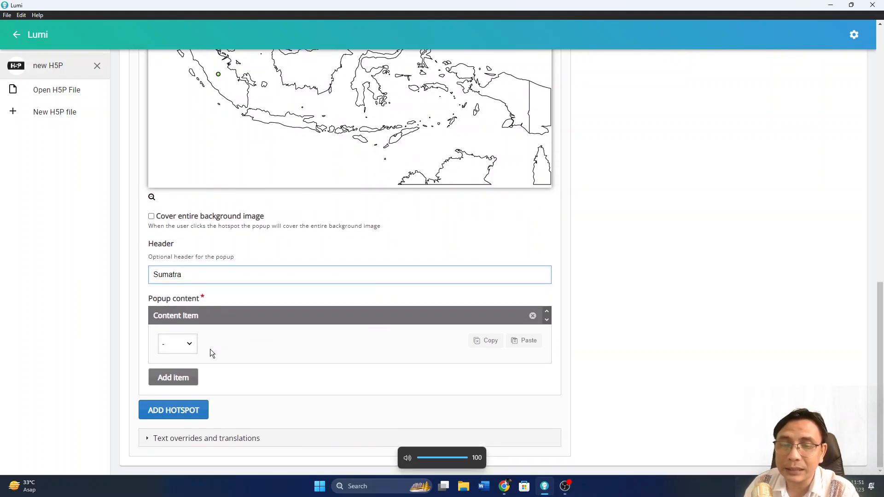
click(189, 346)
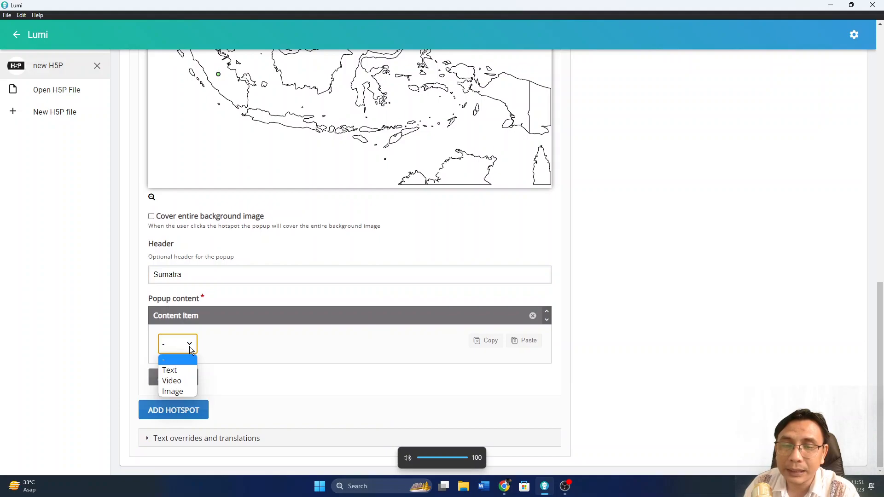
click(189, 347)
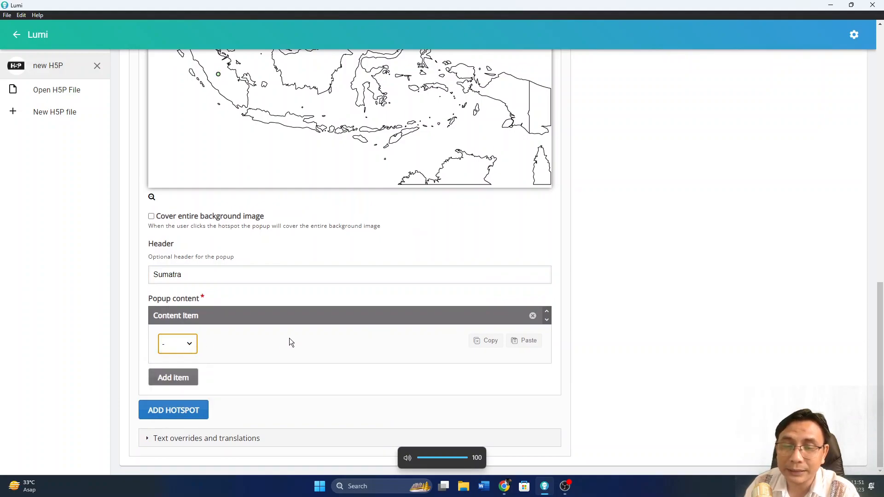
click(180, 344)
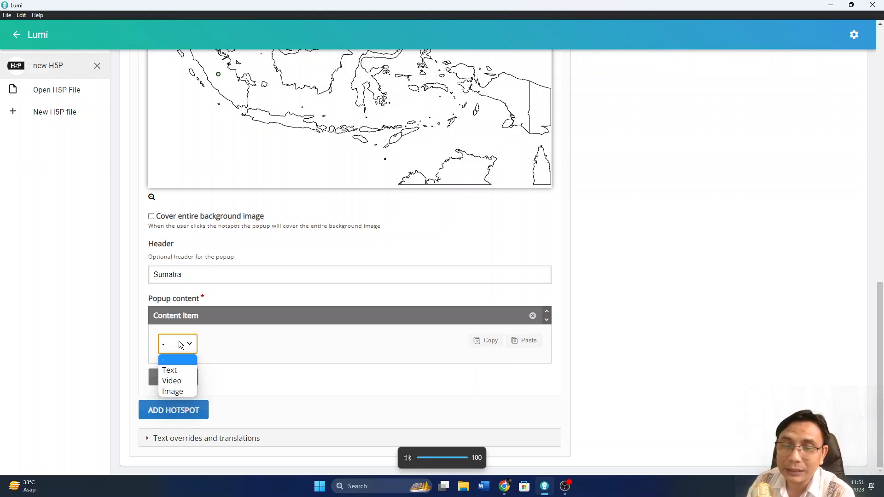
click(183, 372)
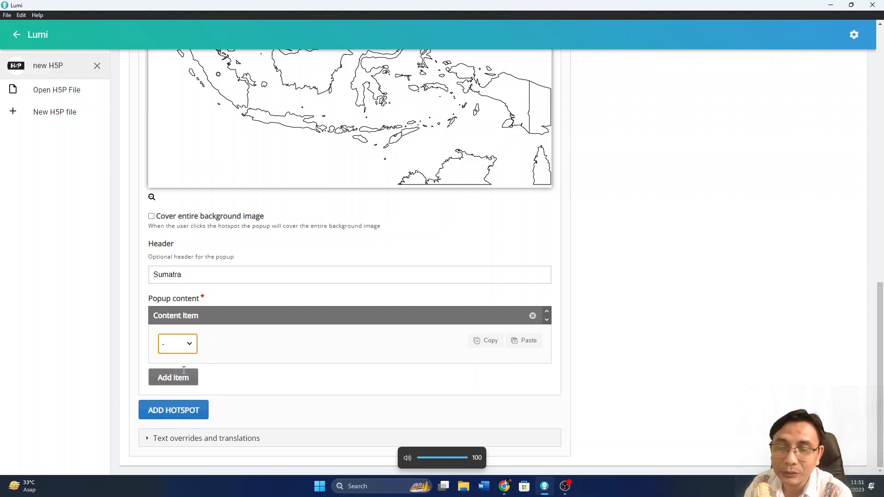
click(271, 344)
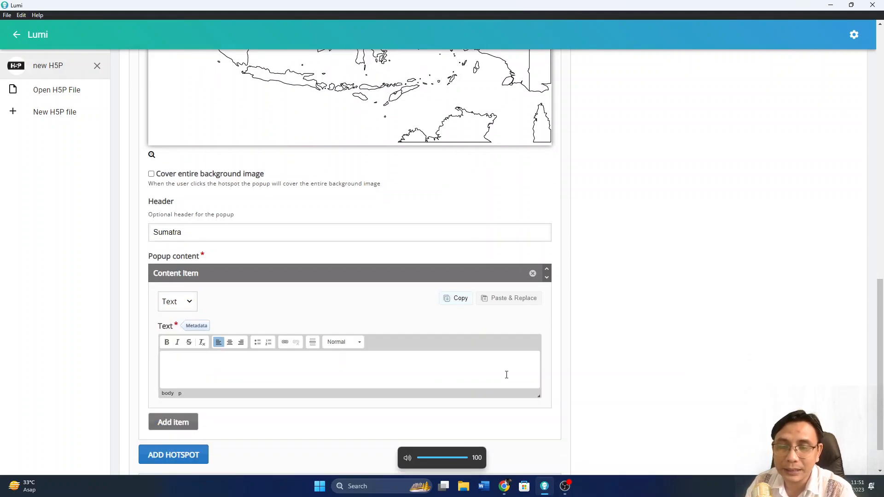
- Enter "Sumatra Island" as the text of the Sumatra hotspot's popup, followed by a blank line
scroll(496, 359, down, 1)
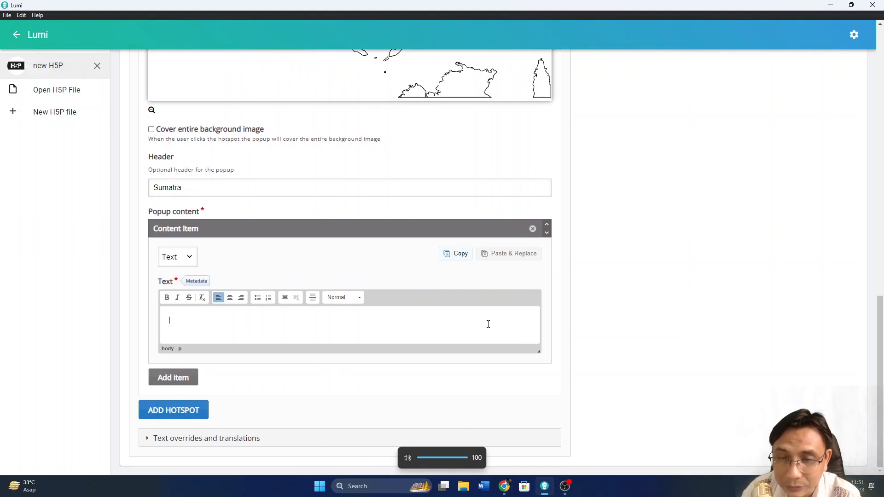
text(Sumatre)
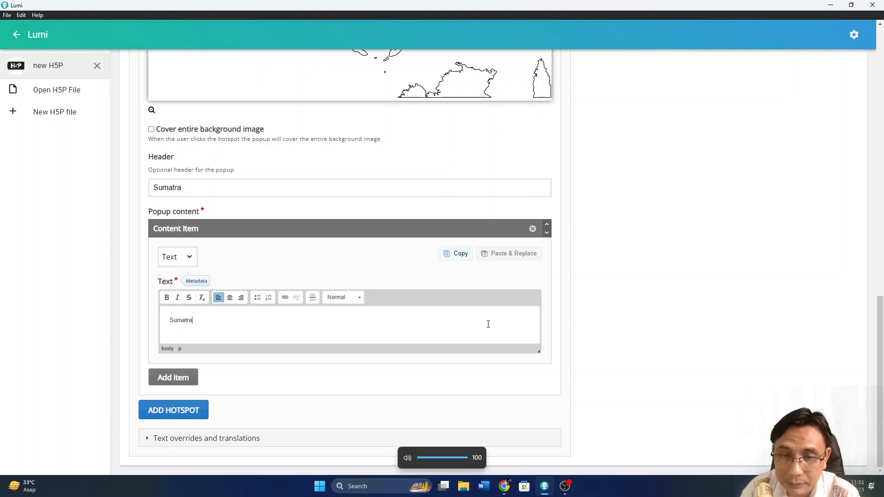
key(BackSpace)
text(a Island)
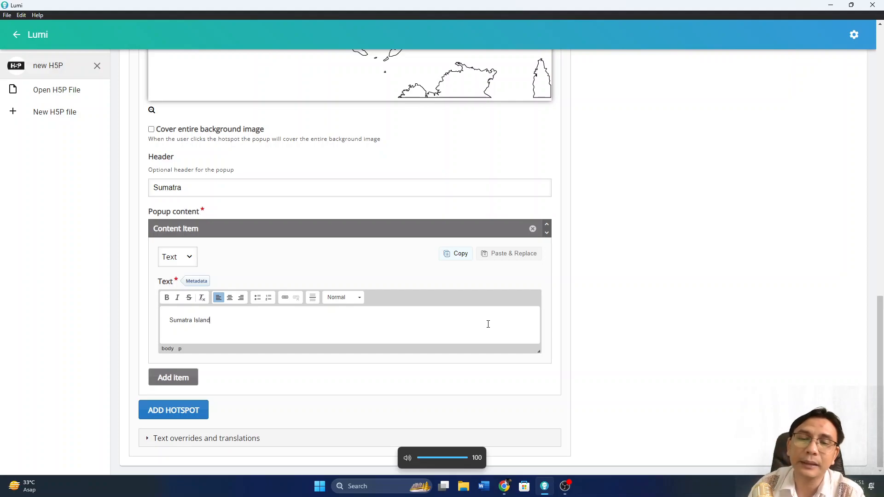
key(Return)
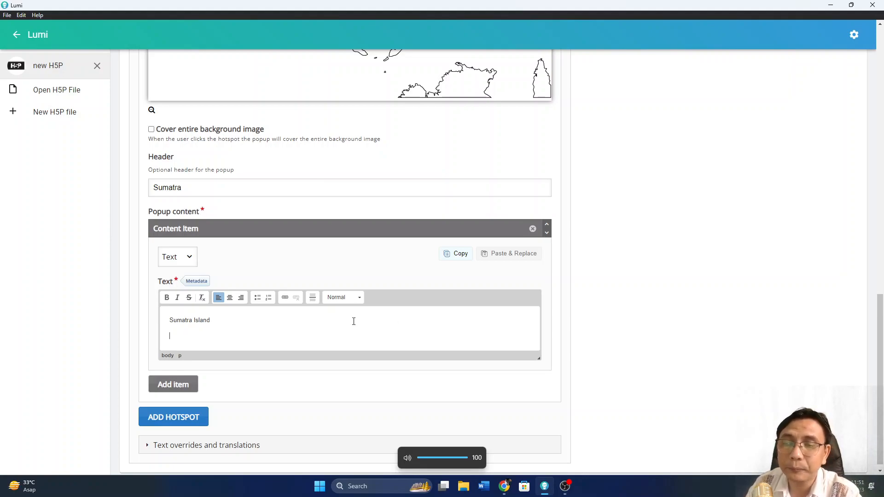
- Add a second hotspot, enlarge its position map and place it on western Java
scroll(322, 323, down, 1)
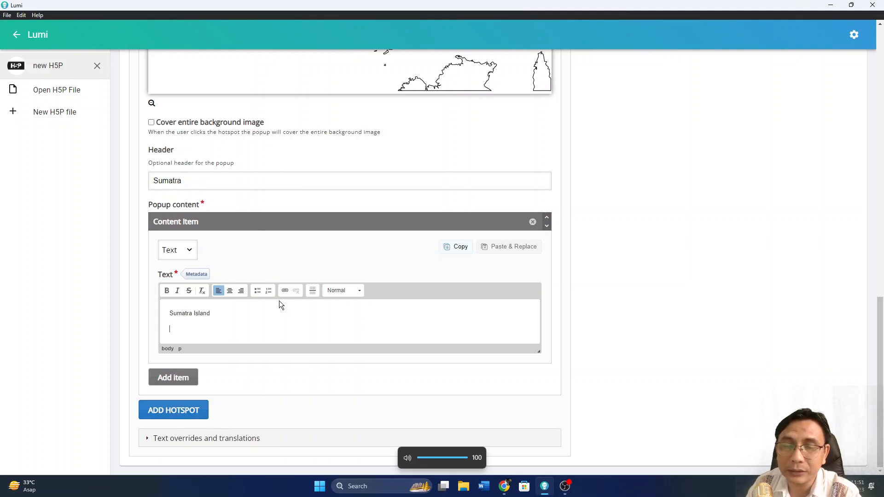
click(172, 410)
scroll(347, 388, down, 5)
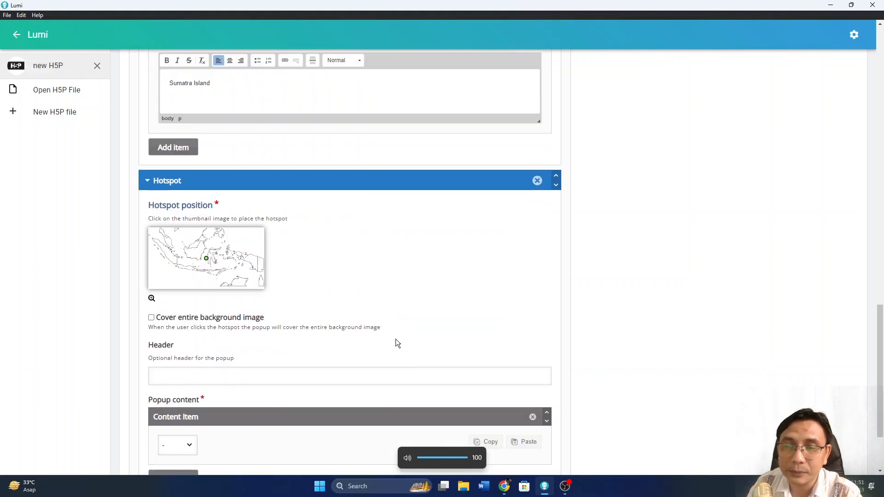
click(151, 299)
scroll(405, 304, down, 2)
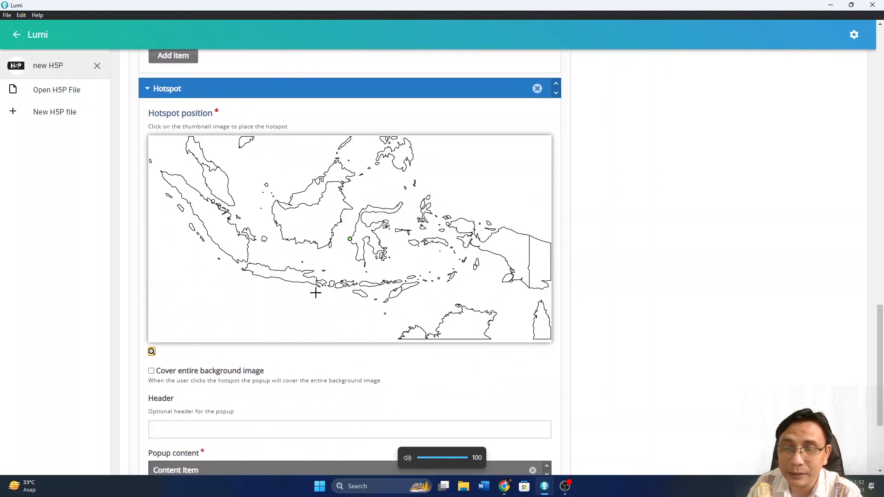
click(263, 271)
- Enter "Jawa" as the header of the second hotspot's popup
scroll(328, 323, down, 2)
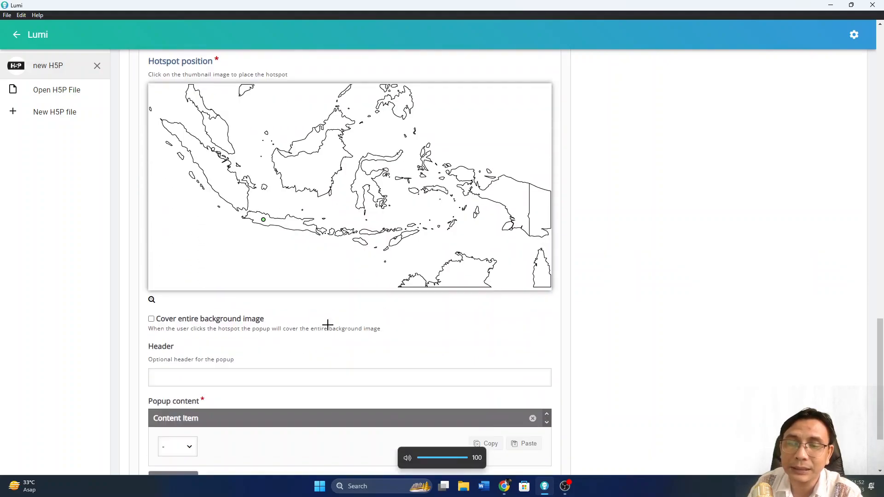
click(288, 340)
text(Jawa)
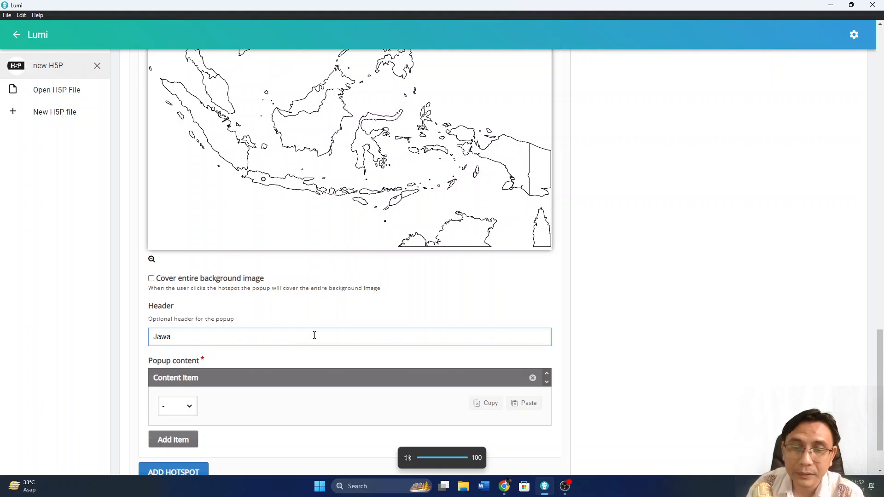
- Set the Jawa popup's content item to Text and enter "Jawa Island" as its text
scroll(188, 358, down, 2)
click(191, 346)
click(180, 370)
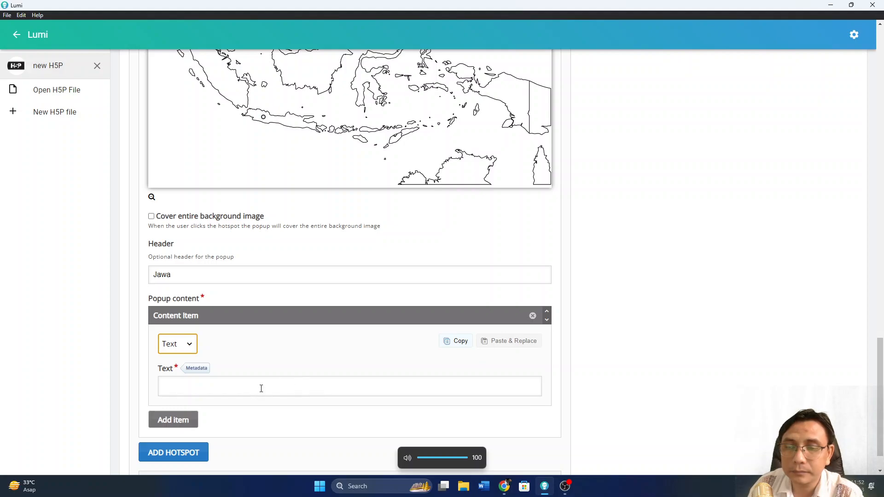
click(566, 487)
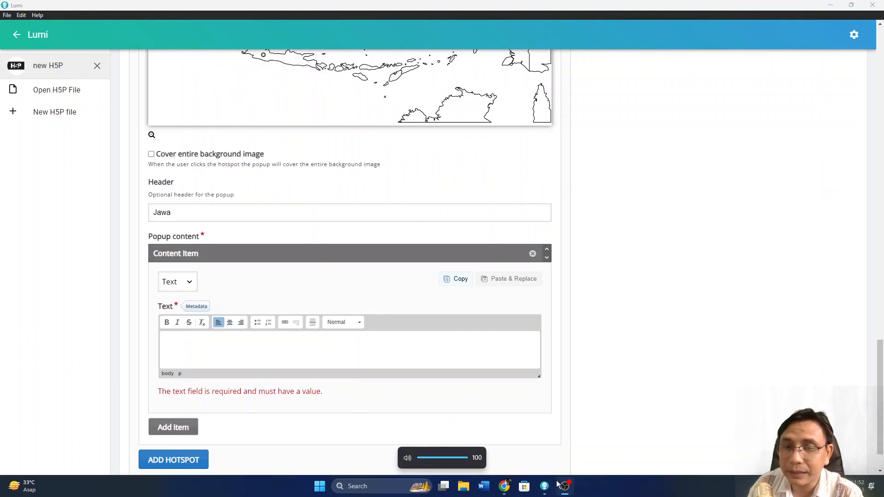
click(298, 355)
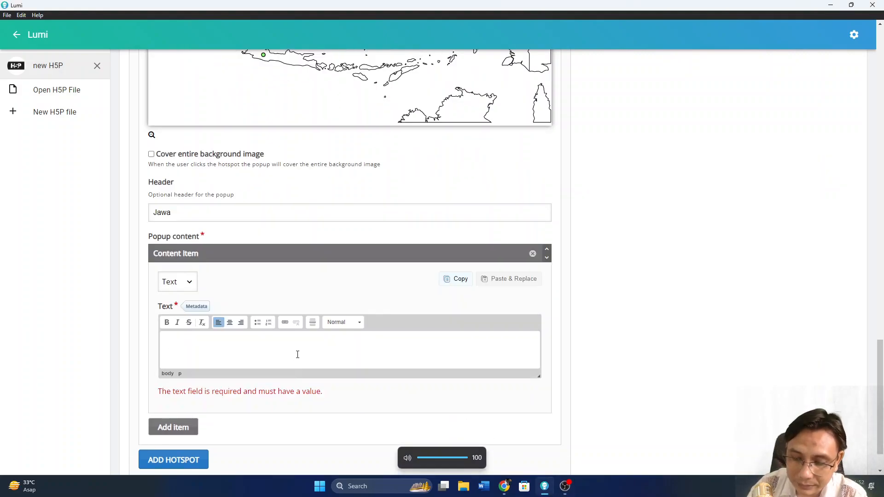
text(Jawa Island)
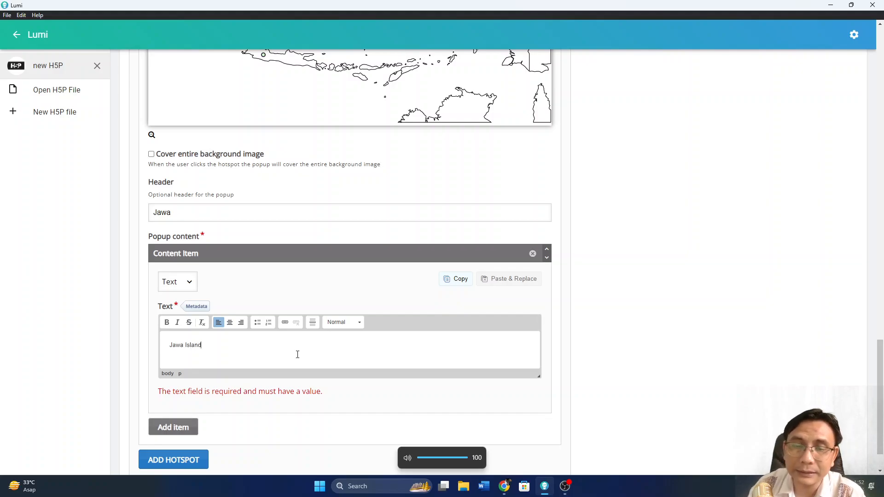
- Add a third hotspot, enlarge its position map and place it on central Kalimantan
scroll(349, 328, down, 2)
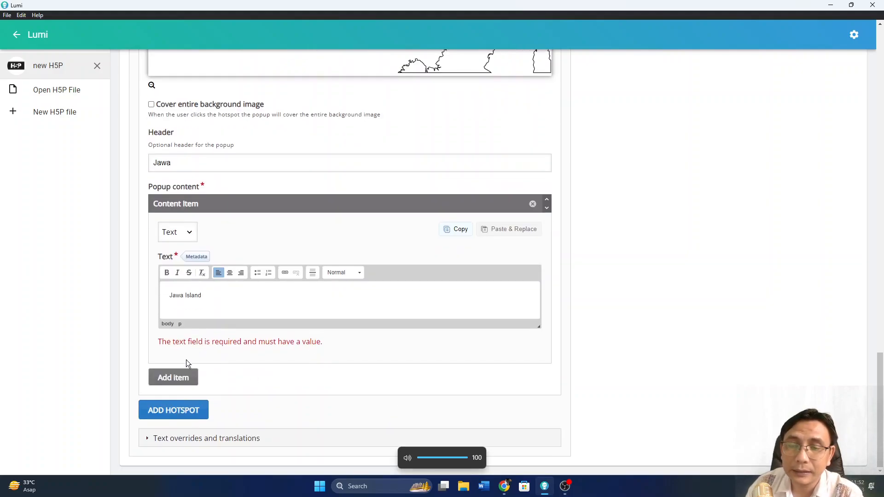
scroll(294, 329, up, 2)
scroll(304, 340, down, 2)
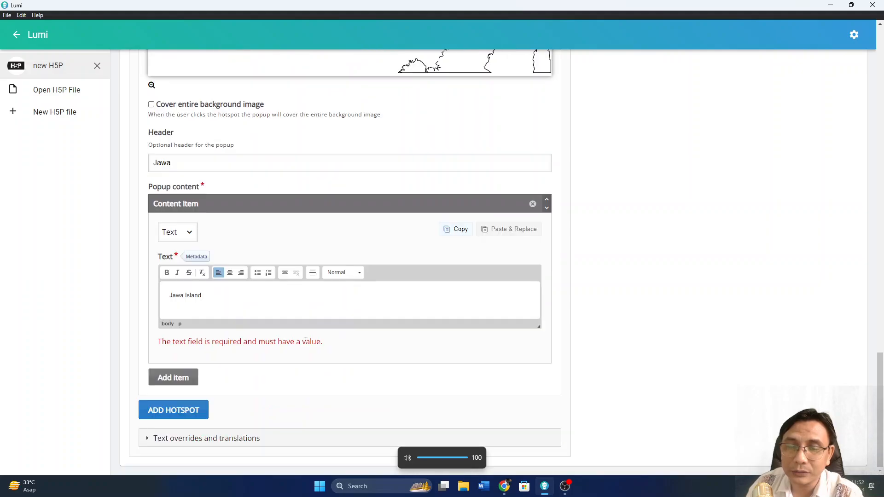
click(188, 412)
scroll(221, 322, down, 4)
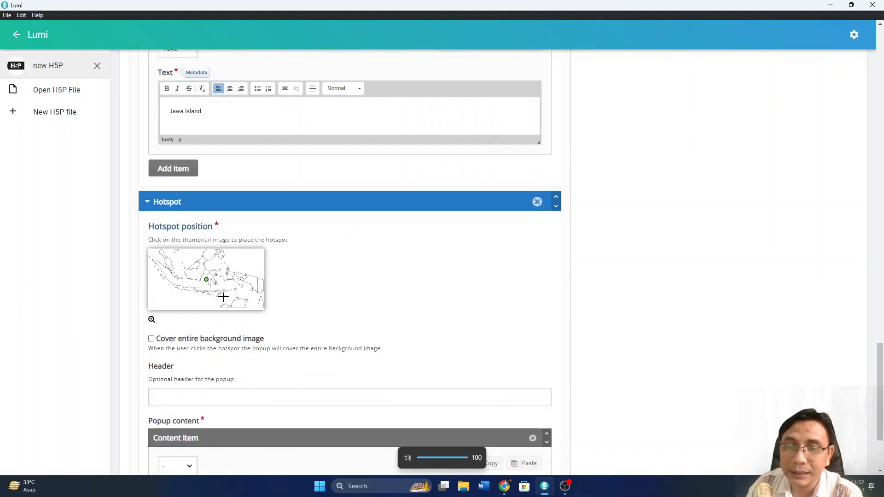
click(207, 281)
click(151, 319)
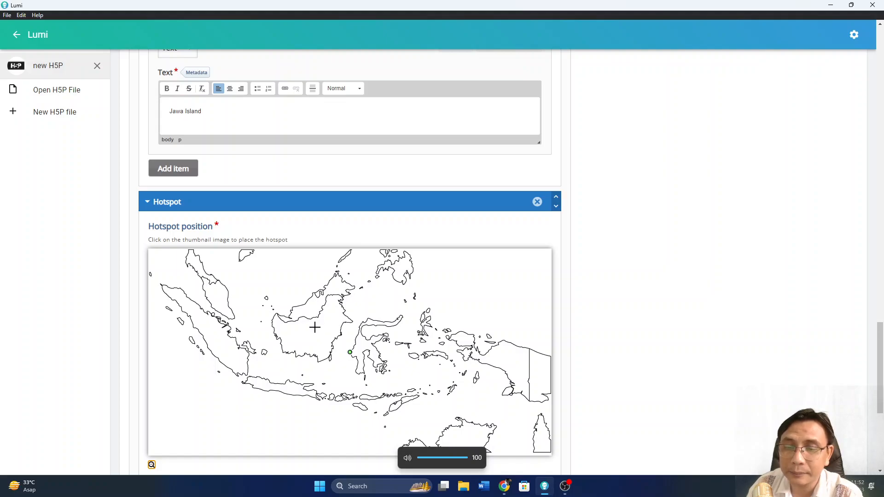
click(314, 328)
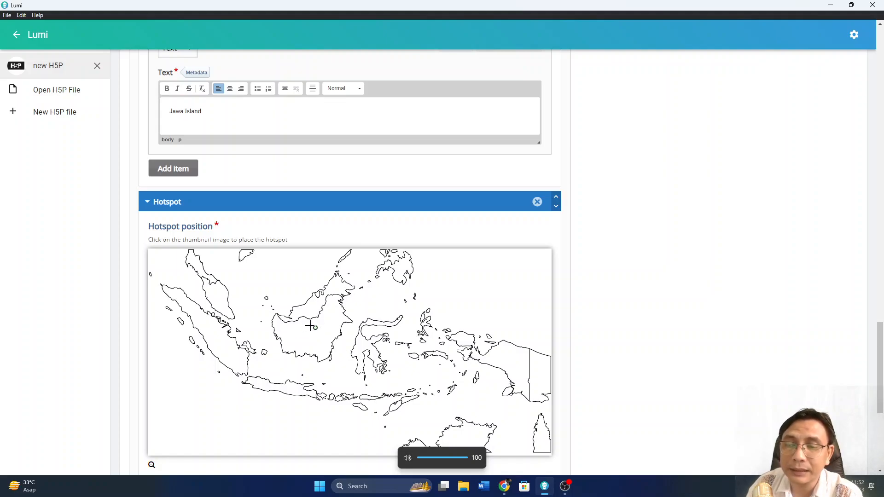
- Enter "Kalimantan" as the header of the third hotspot's popup
scroll(341, 385, down, 3)
click(279, 403)
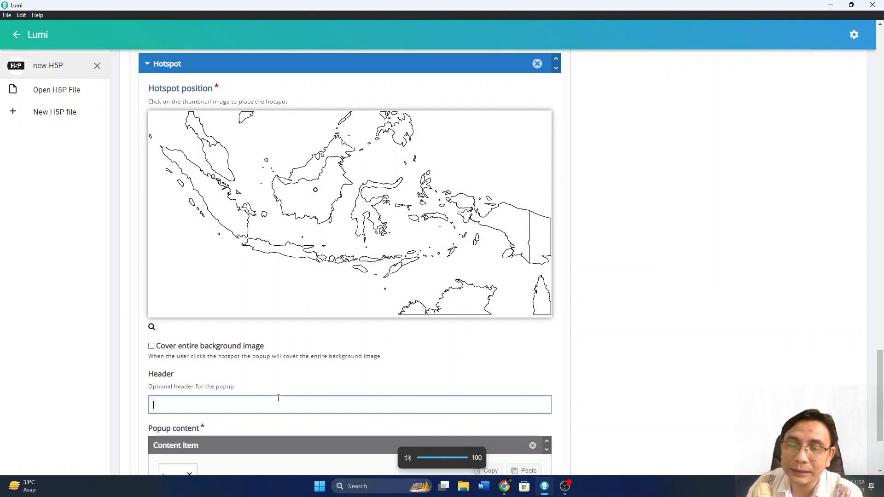
text(Kalimantan)
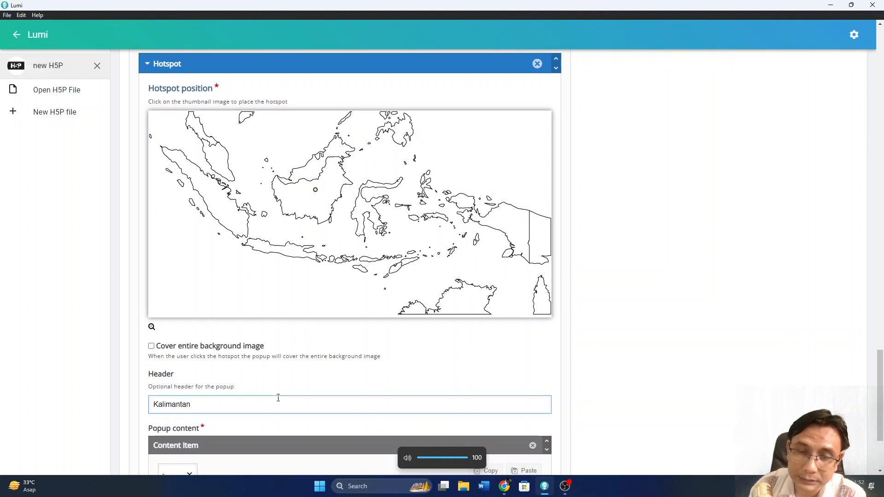
- Set the Kalimantan popup's content item to Text and enter "Kalimantan Island" as its text
scroll(277, 392, down, 3)
click(175, 343)
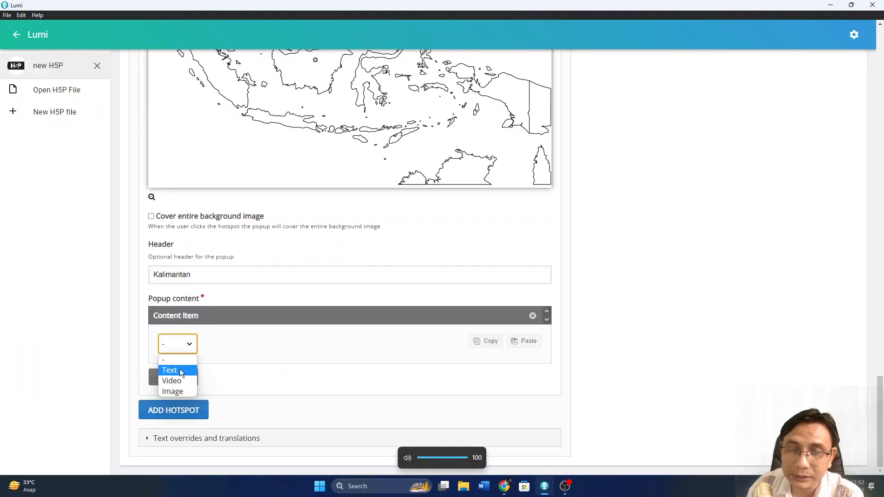
click(180, 371)
scroll(229, 406, down, 1)
click(236, 393)
text(Kalimantan Is)
- Add a fourth hotspot, enlarge its position map and place it on central Sulawesi
scroll(237, 391, down, 2)
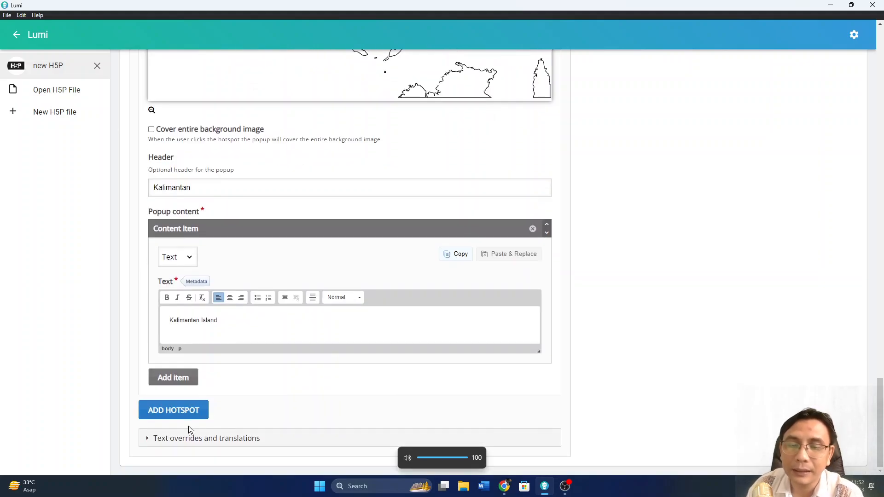
click(188, 420)
scroll(223, 404, down, 3)
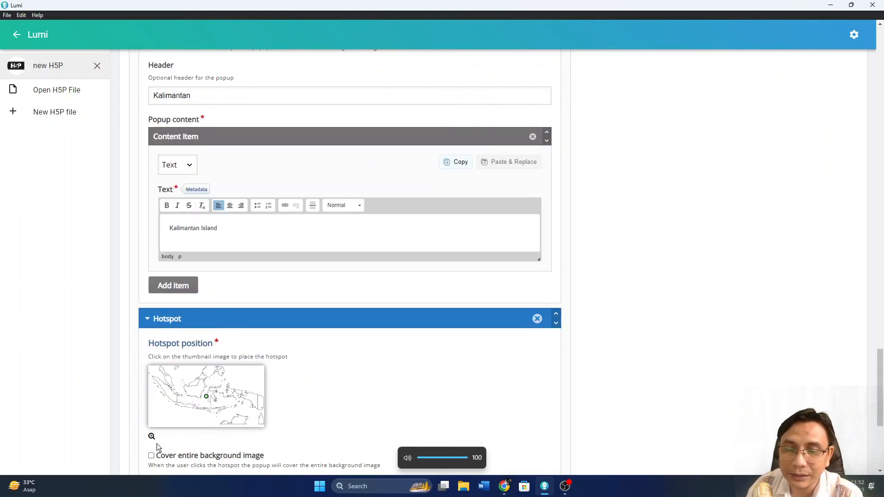
click(153, 435)
scroll(355, 320, down, 4)
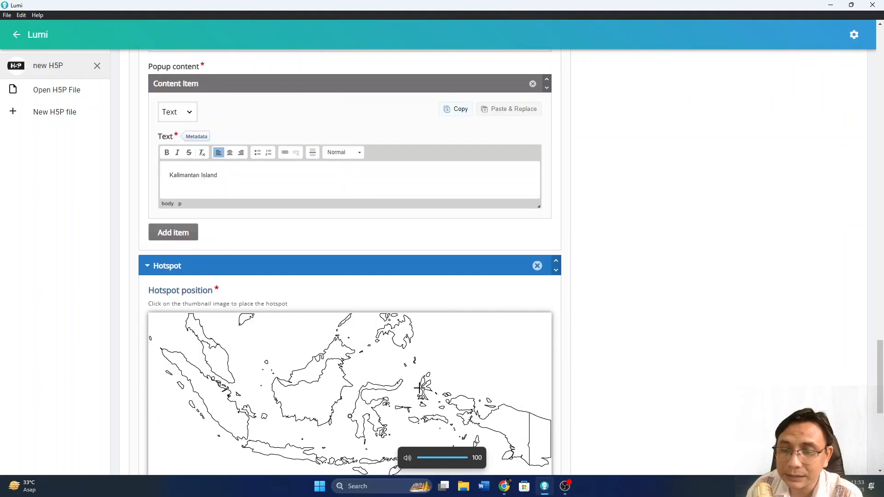
click(366, 324)
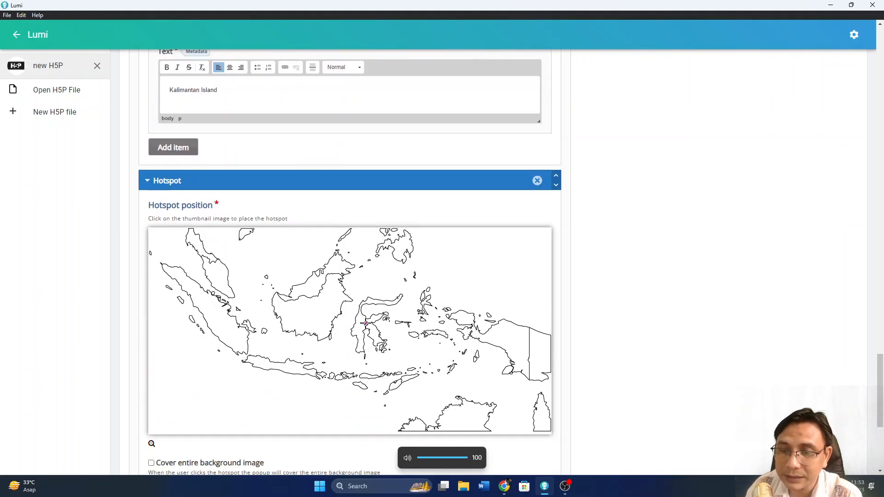
- Enter "Sulawesi" as the header of the fourth hotspot's popup
scroll(381, 367, down, 3)
scroll(253, 399, down, 3)
click(253, 340)
text(Sulaw)
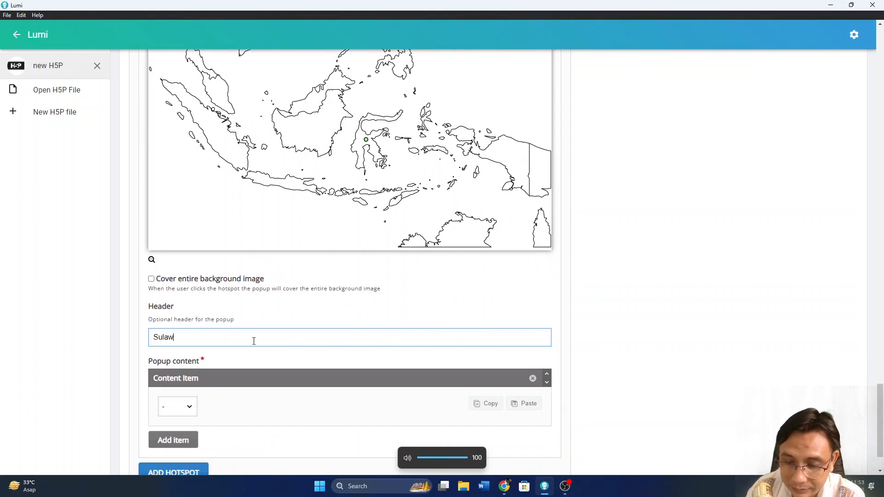
text(esi)
- Set the Sulawesi popup's content item to Text and enter "Sulawesi Island" as its text
scroll(256, 373, down, 2)
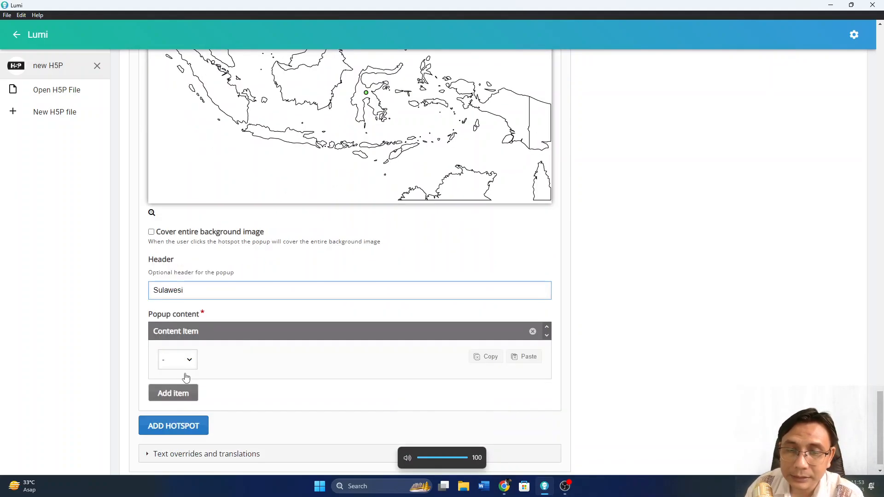
click(190, 344)
click(184, 371)
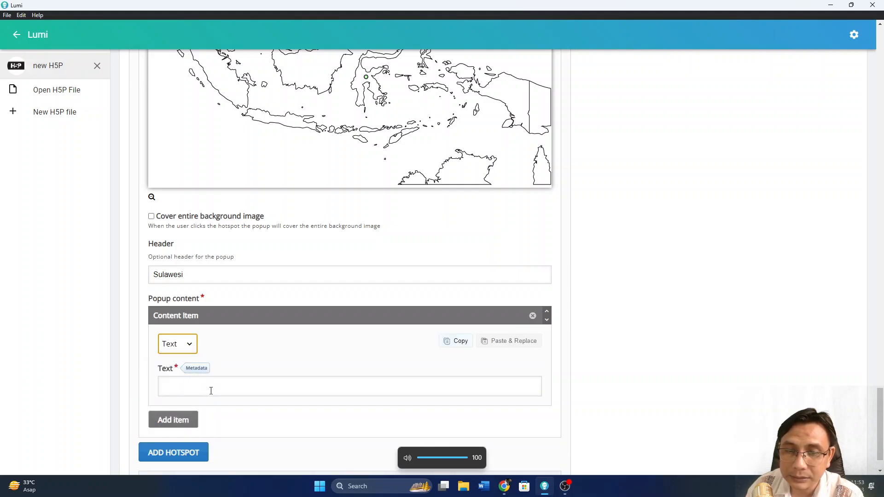
click(211, 389)
text(Su)
text(lawesi)
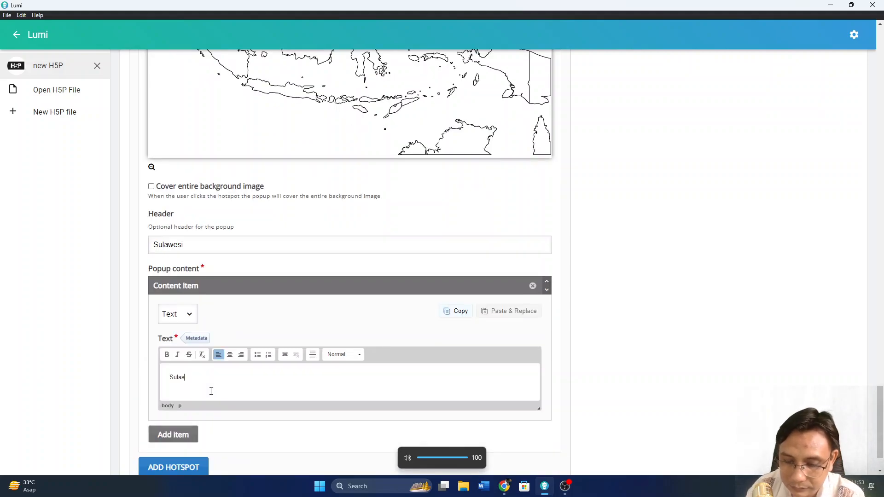
text( Is)
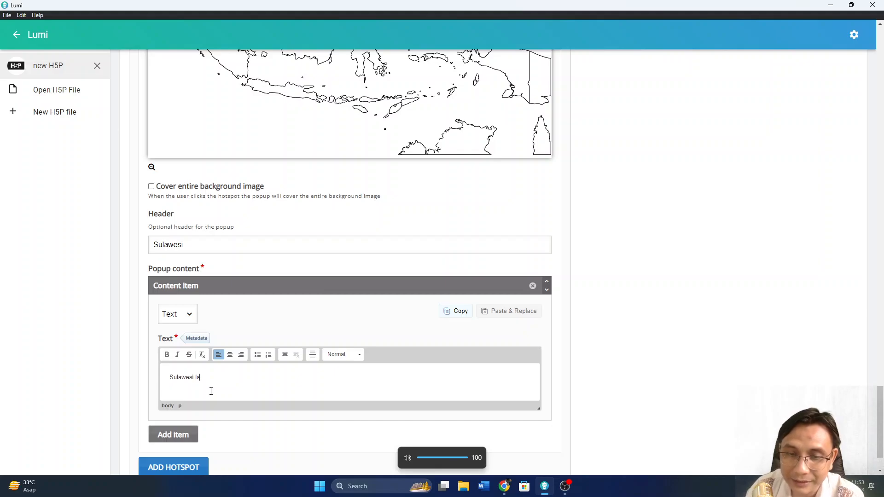
text(land)
scroll(229, 399, down, 1)
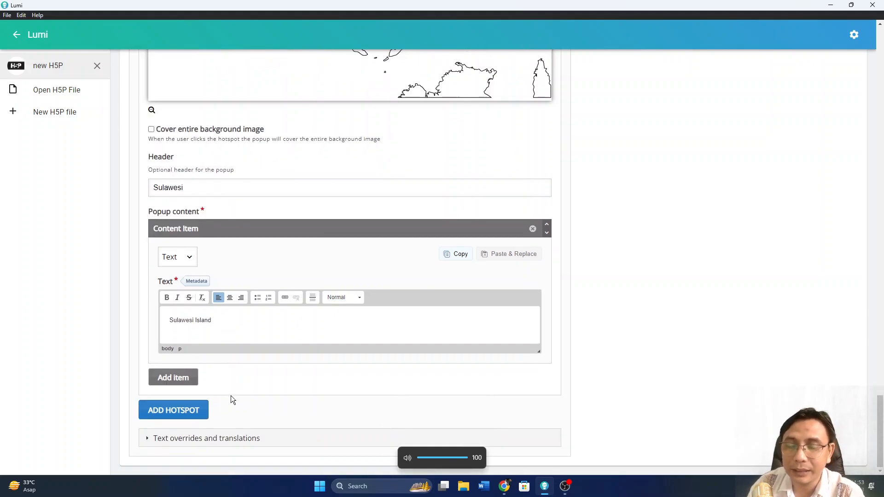
- Review the activity's title, background image and the settings of its hotspots from Sulawesi back to Sumatra and Jawa
scroll(293, 352, up, 5)
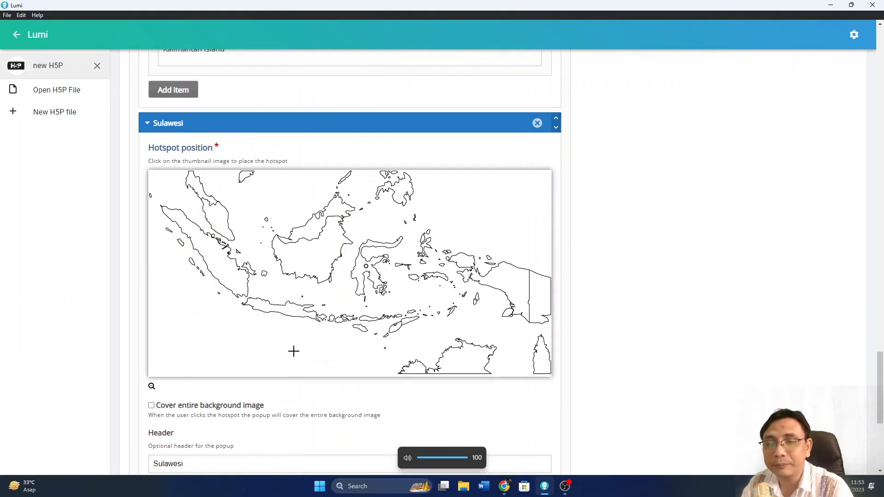
scroll(293, 351, down, 2)
scroll(293, 352, down, 3)
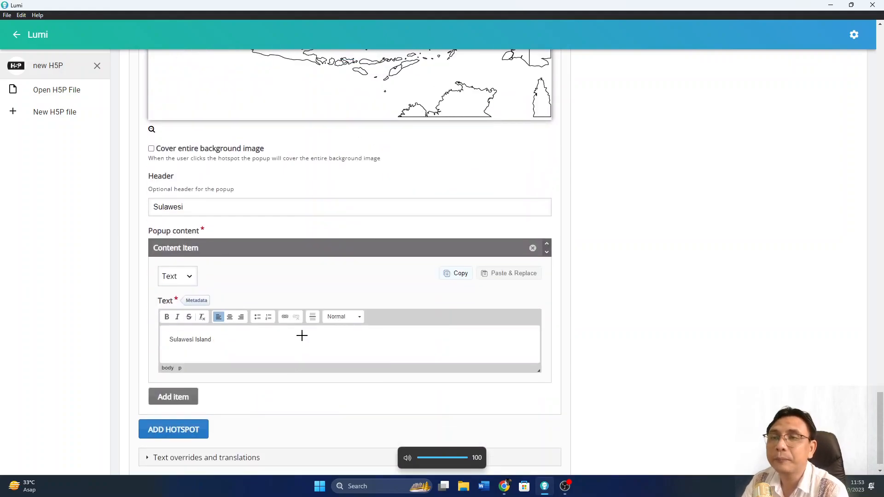
scroll(300, 335, up, 15)
scroll(308, 311, up, 12)
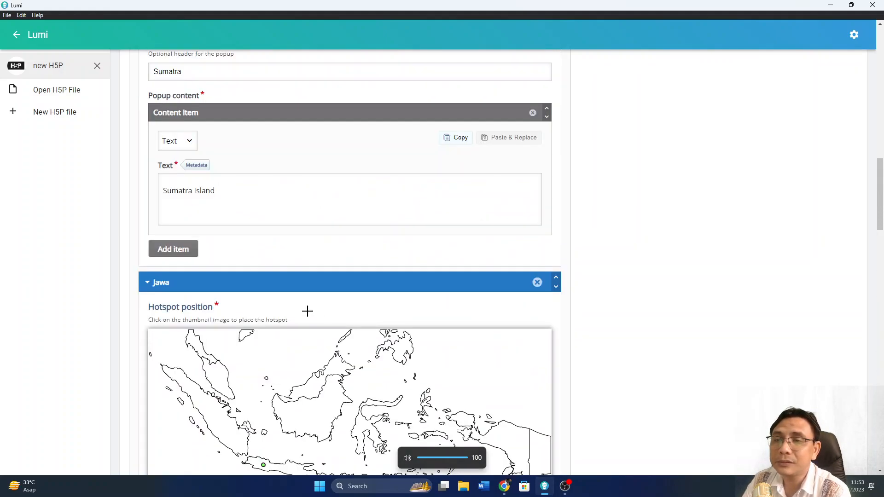
scroll(308, 312, up, 5)
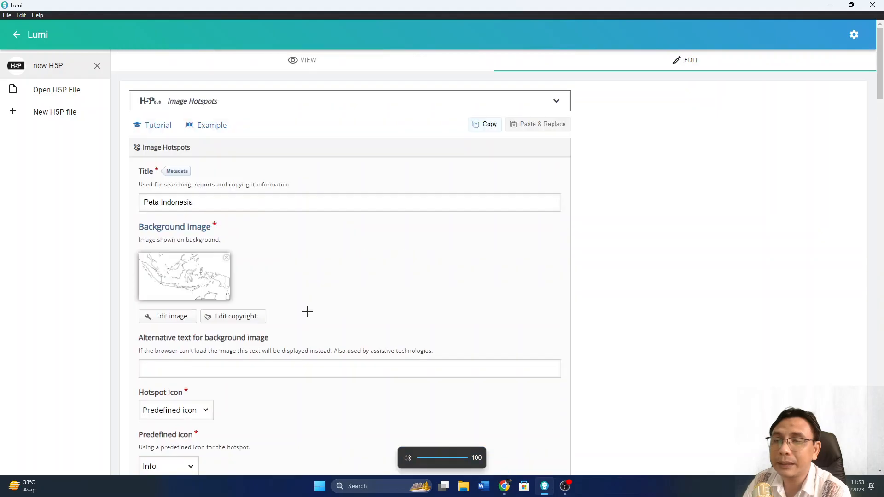
scroll(307, 312, down, 15)
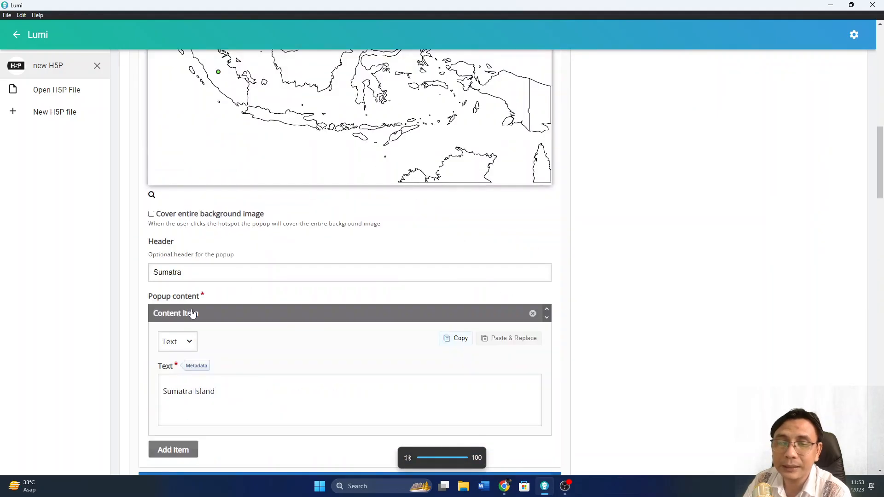
scroll(154, 138, down, 3)
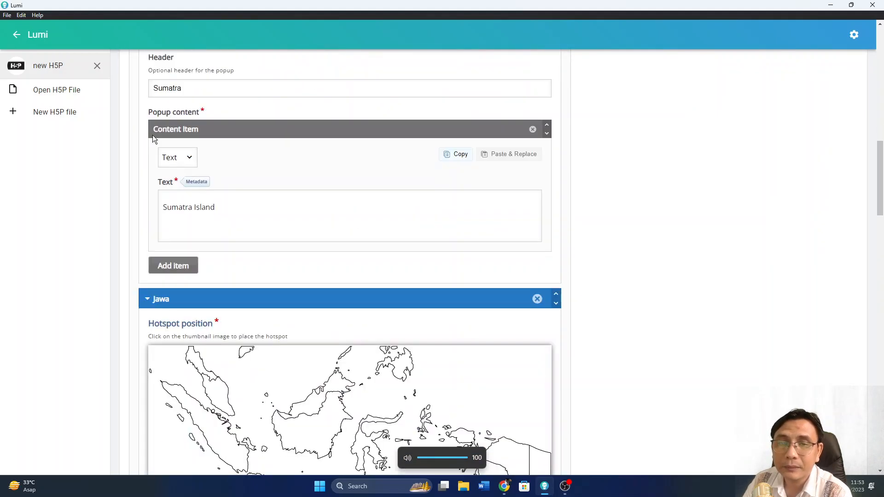
scroll(156, 317, down, 3)
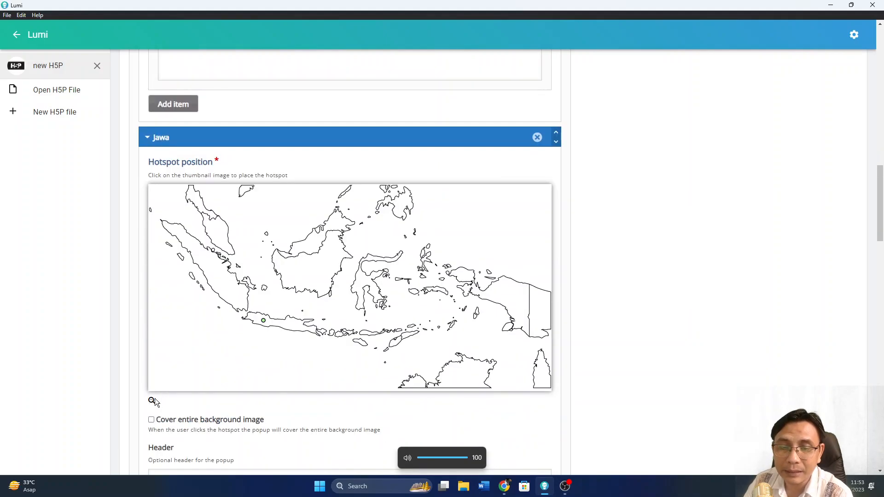
- Shrink the Jawa hotspot's position map back to thumbnail size
click(153, 400)
scroll(156, 385, down, 2)
scroll(183, 344, up, 6)
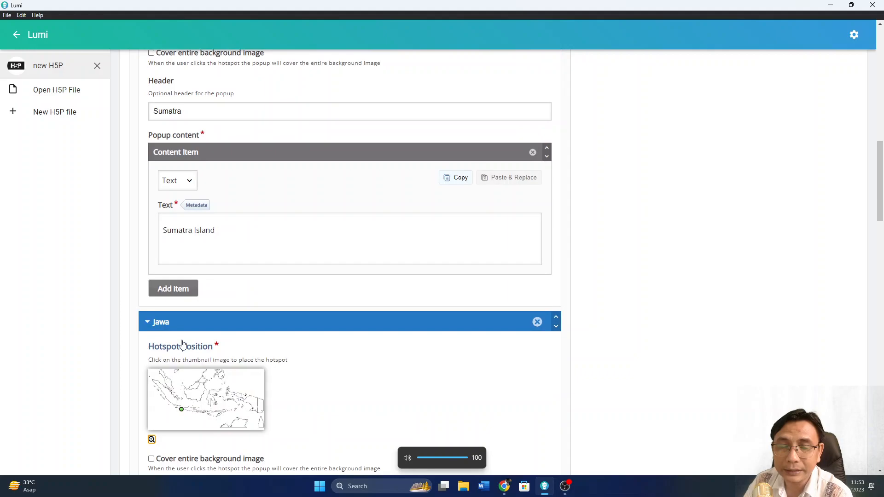
- Preview the activity and check the popups of the Sumatra and Kalimantan hotspots, closing each one
scroll(183, 343, up, 10)
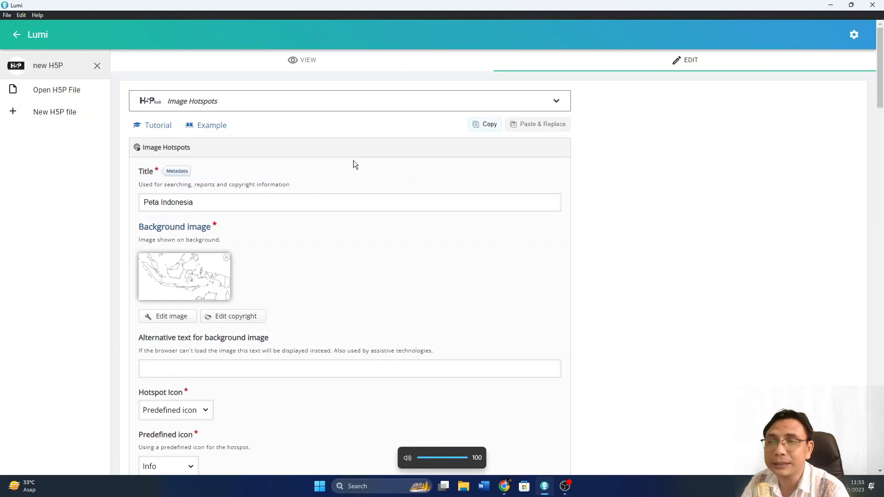
click(311, 65)
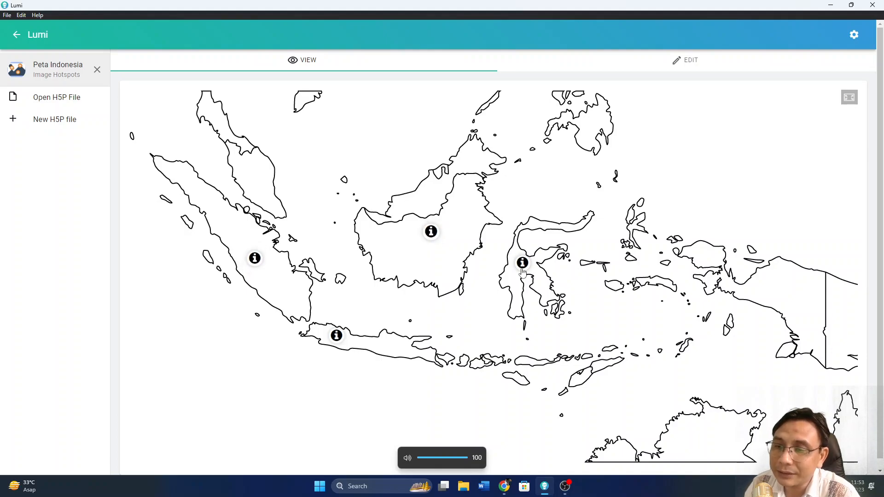
click(255, 259)
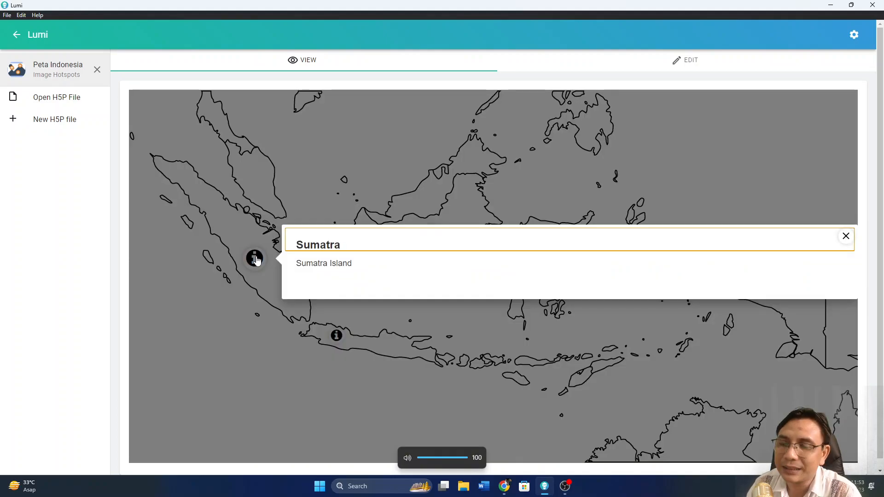
click(565, 489)
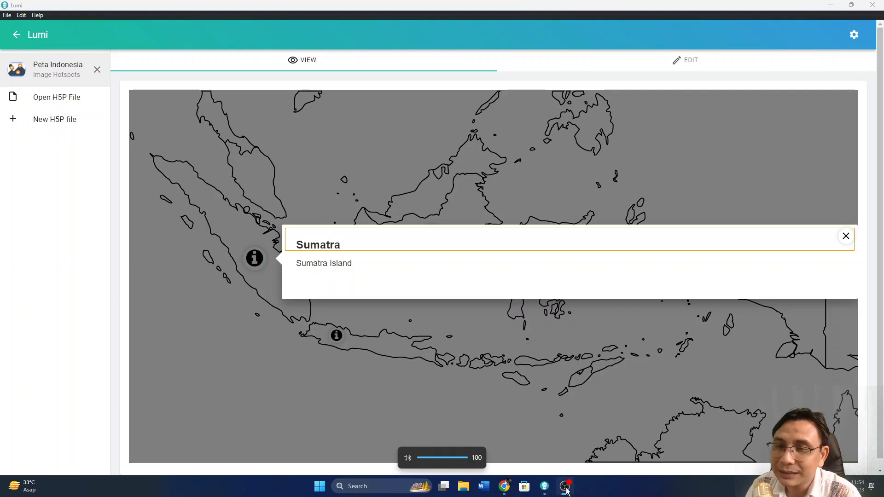
click(387, 290)
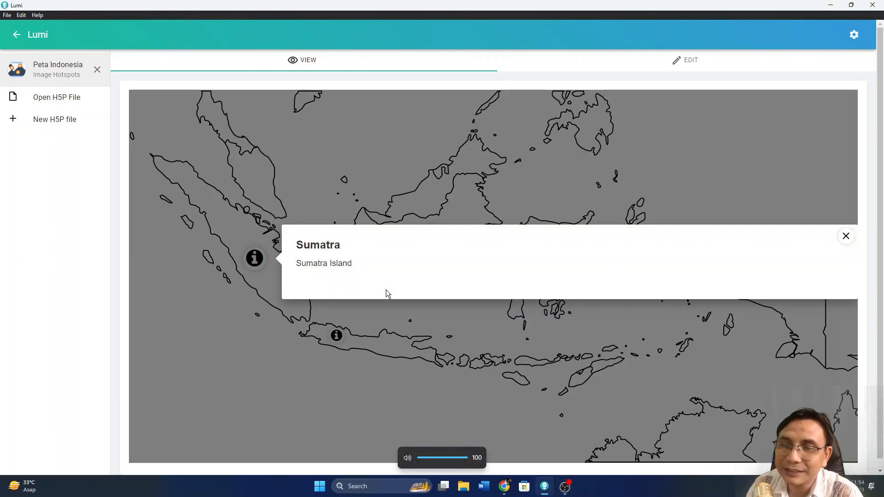
click(841, 237)
click(842, 237)
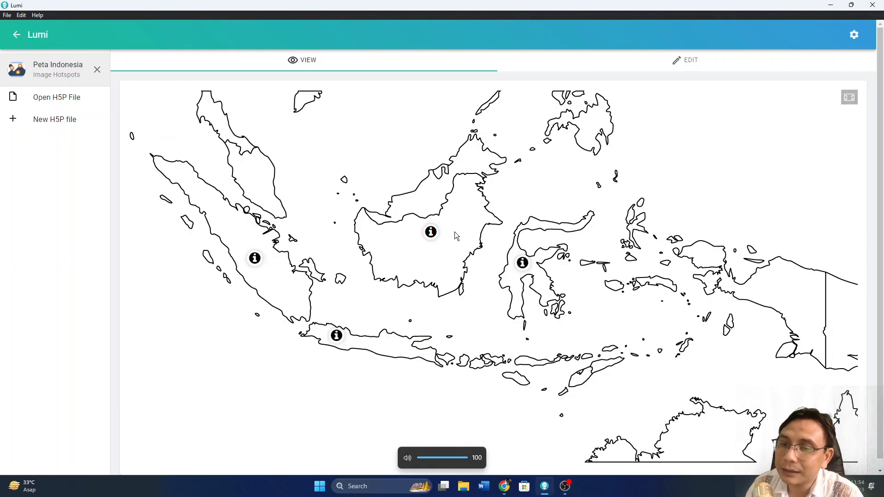
click(431, 233)
click(432, 233)
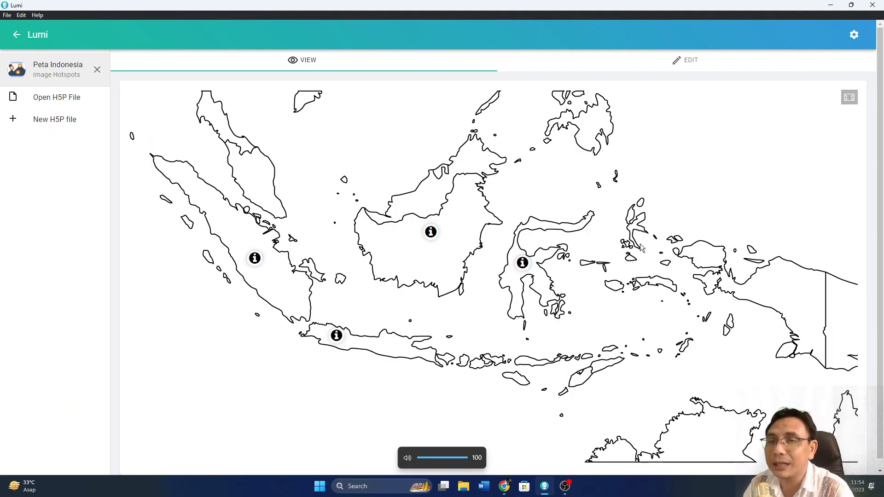
- Return the activity to editing mode and go to the Sumatra hotspot's popup content
click(689, 62)
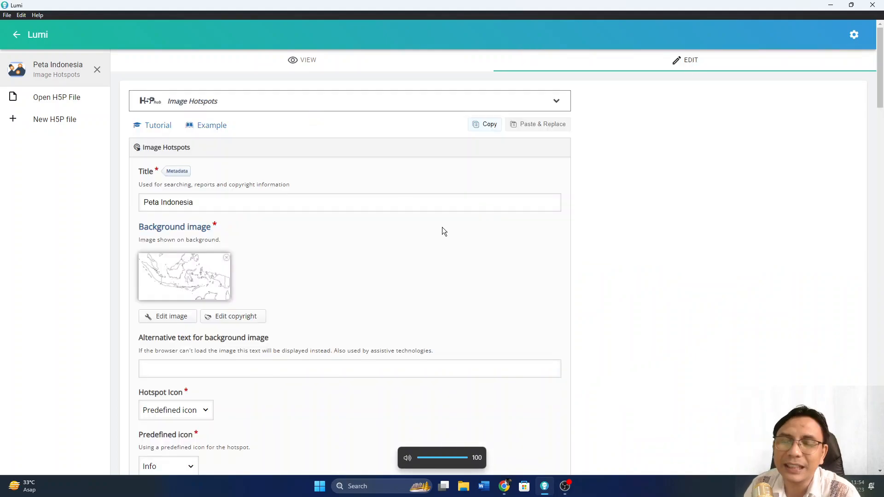
scroll(444, 231, down, 3)
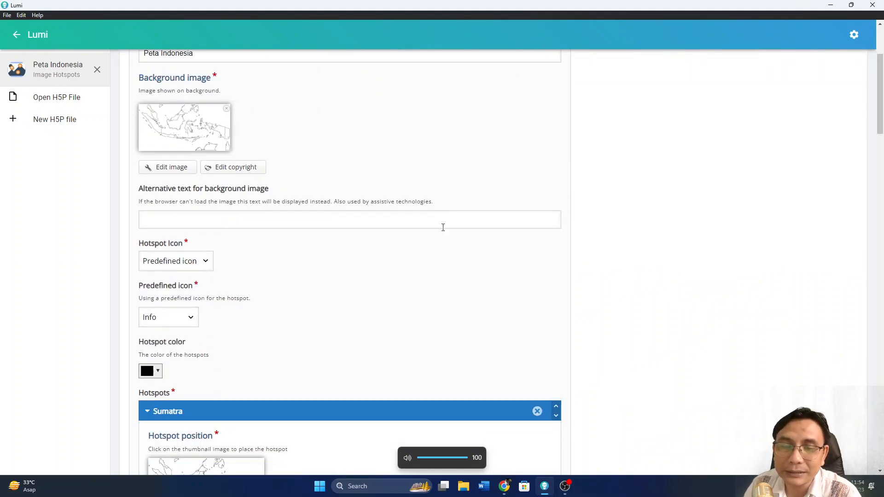
scroll(443, 228, down, 8)
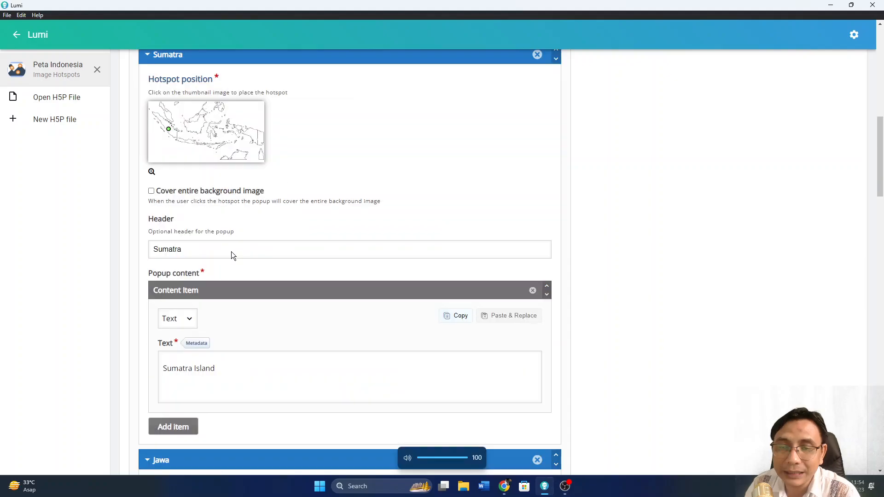
scroll(187, 223, down, 1)
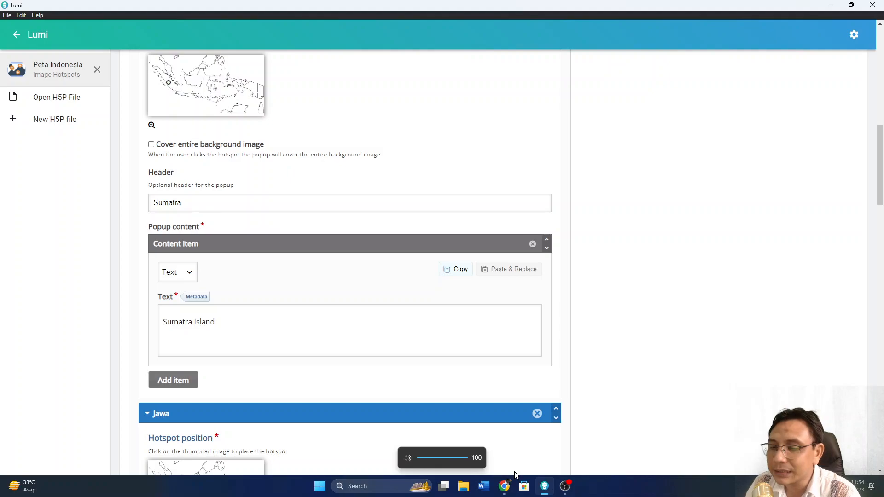
- Switch to Chrome and copy the opening paragraph of the Wikipedia article on Sumatra
mouse_move(508, 493)
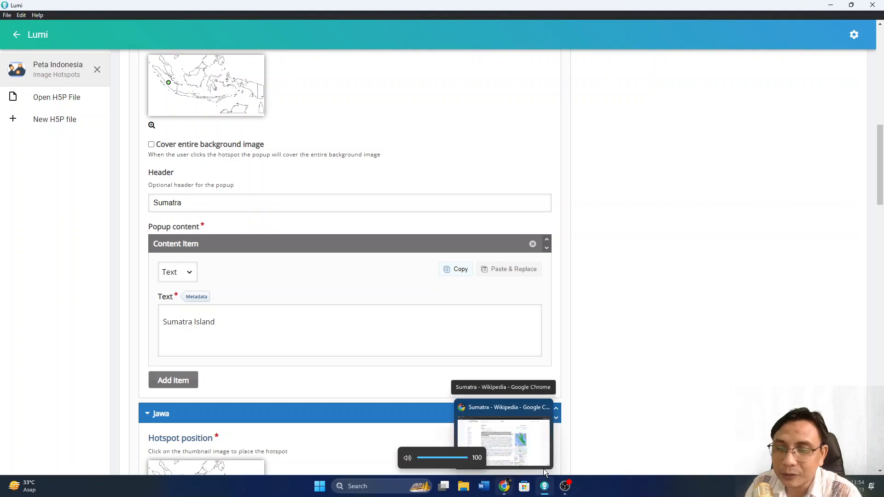
click(507, 493)
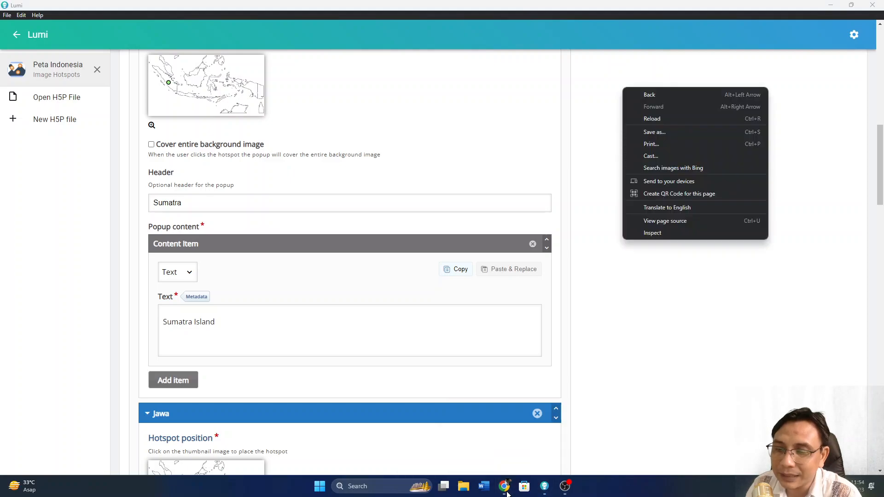
click(507, 494)
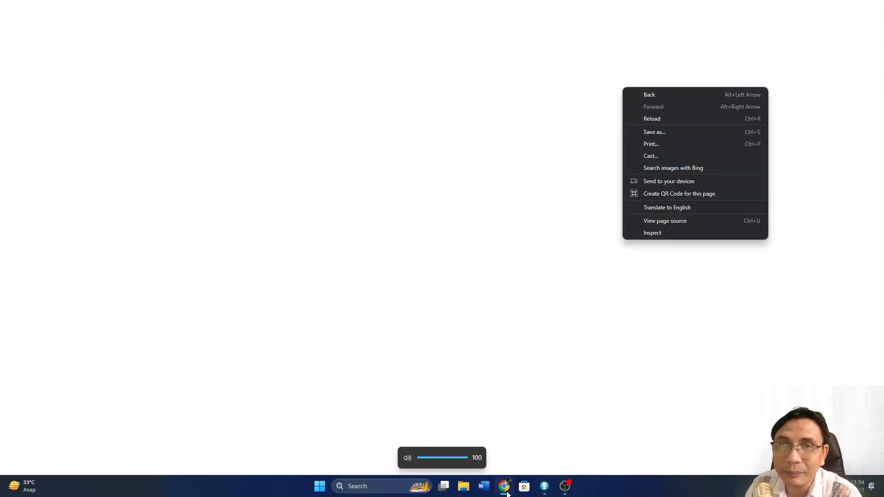
key(Escape)
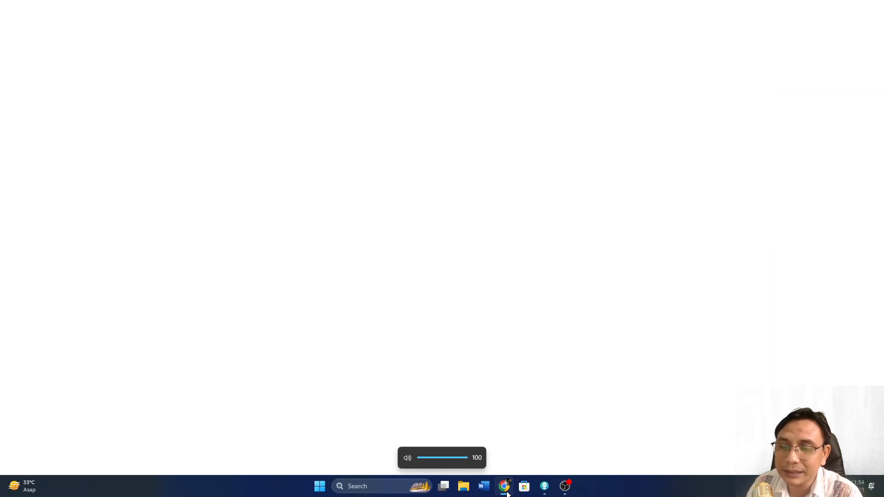
click(507, 494)
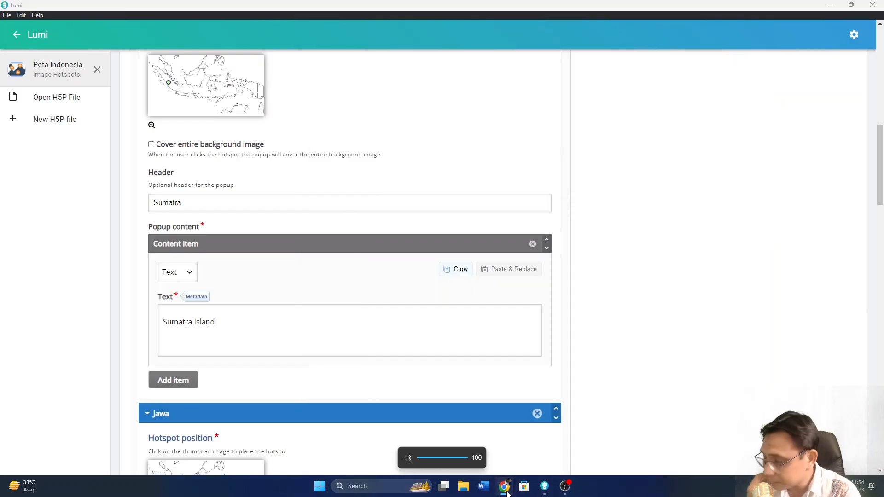
click(507, 494)
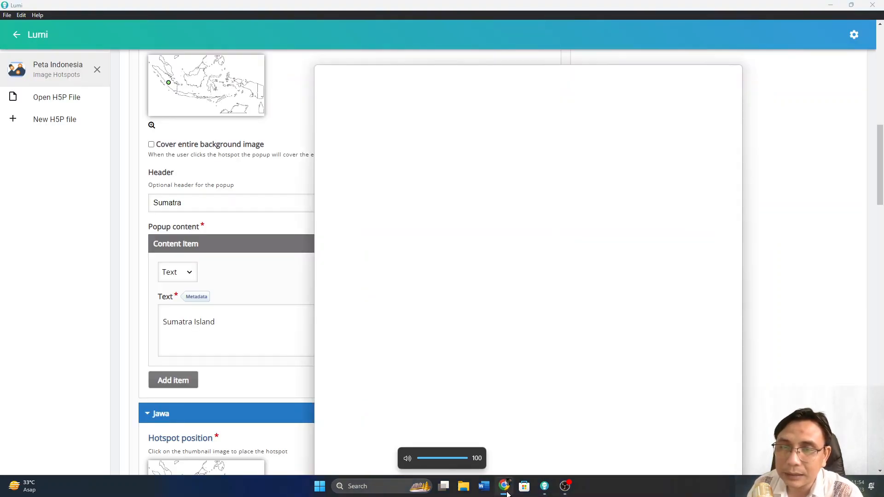
key(XF86AudioRaiseVolume)
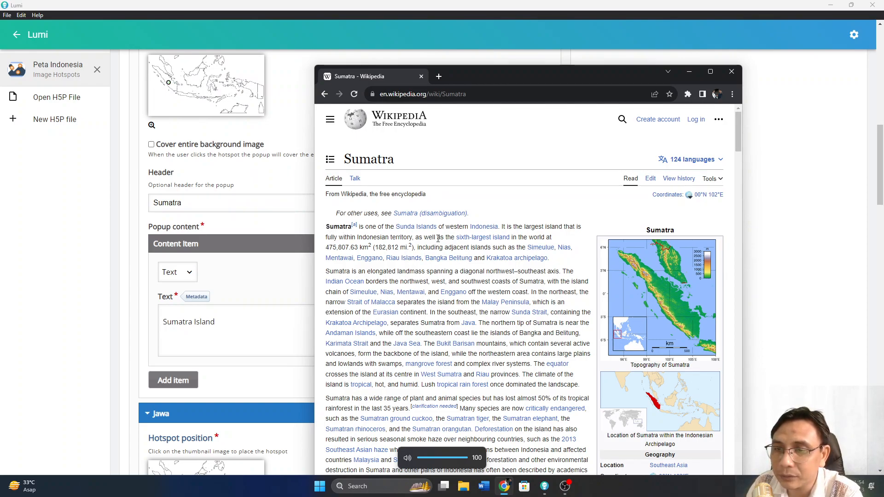
shift+click(555, 262)
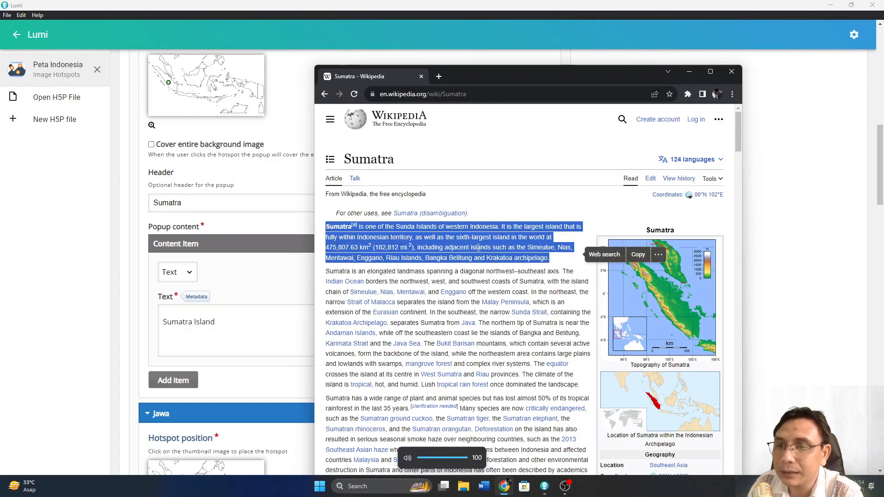
right_click(479, 248)
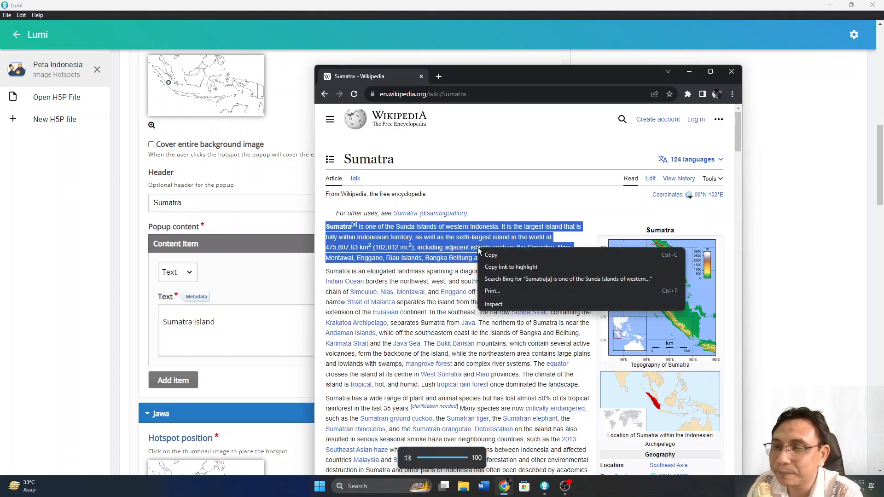
click(494, 258)
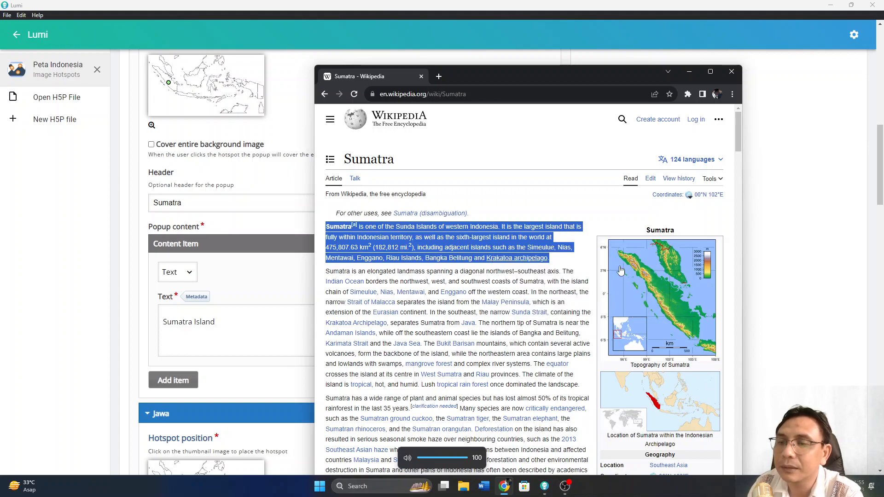
- Switch back to Lumi and paste the copied Wikipedia paragraph on a new line below "Sumatra Island" in the Sumatra popup text
click(808, 241)
click(330, 336)
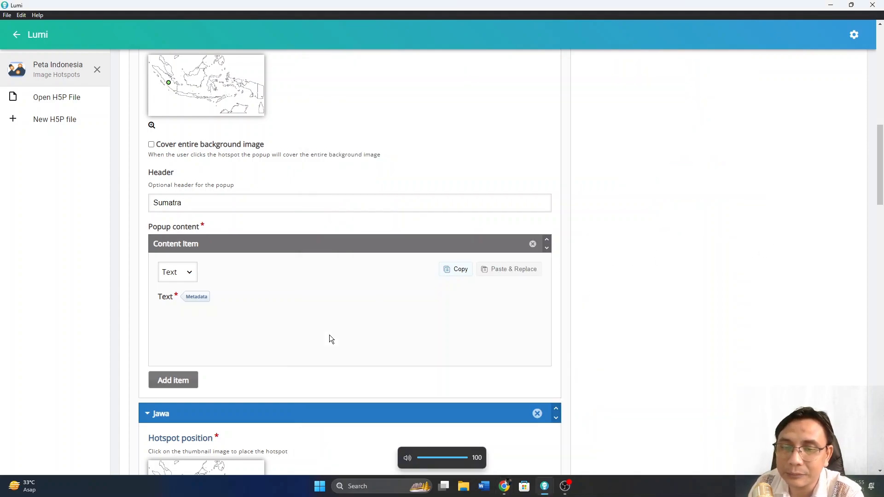
key(Return)
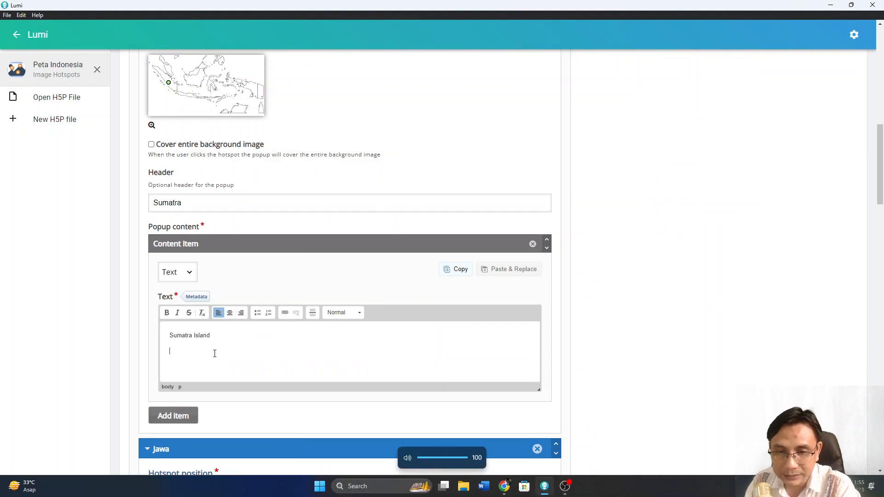
key(ctrl+v)
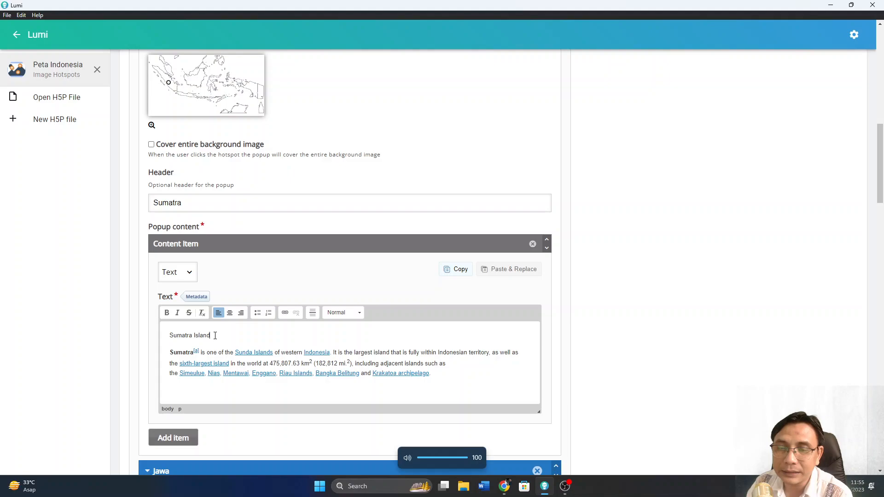
- Format the "Sumatra Island" line in the Sumatra popup text as Heading 3
drag(215, 336, 167, 337)
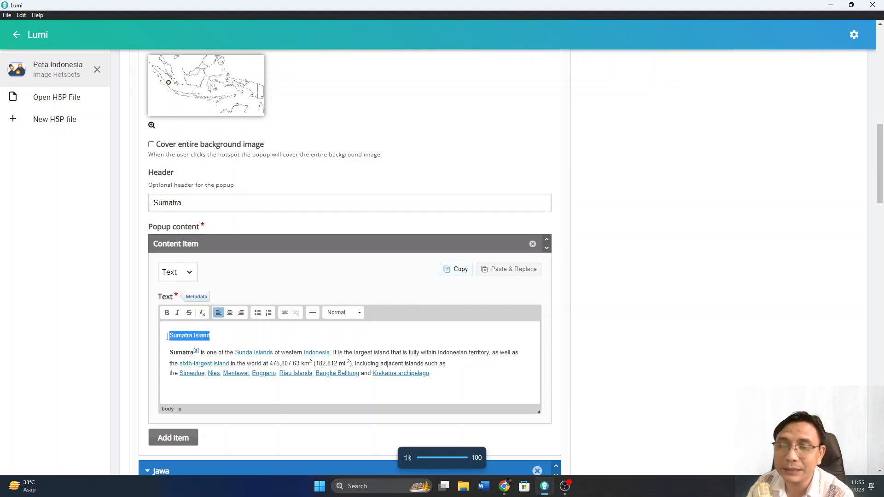
click(360, 315)
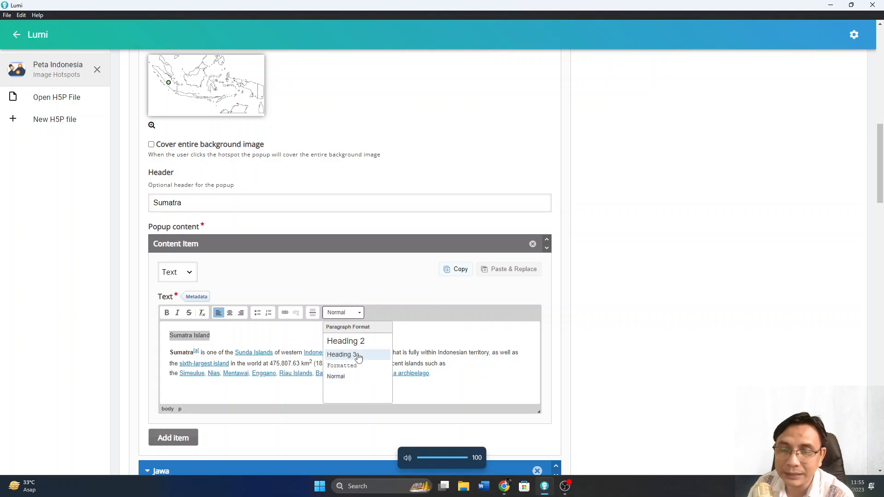
click(359, 355)
- Add a second content item of type Image to the Sumatra popup and load the traditional house photo into it
scroll(393, 397, down, 2)
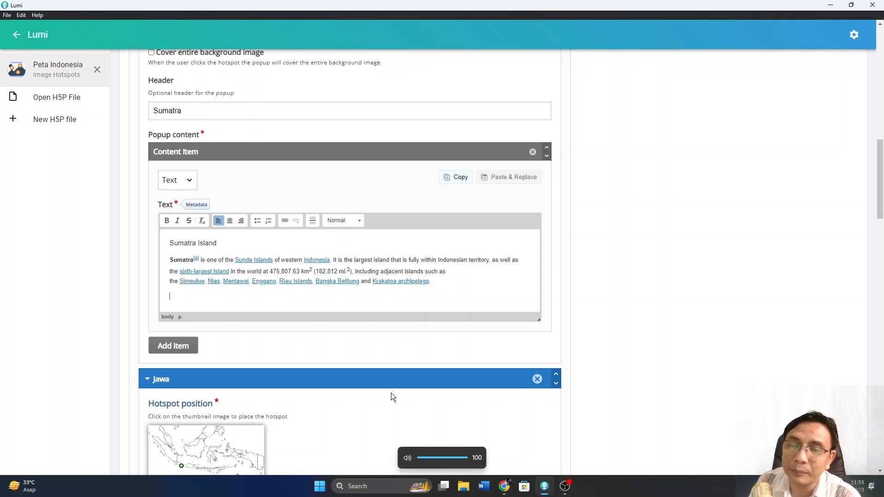
click(183, 349)
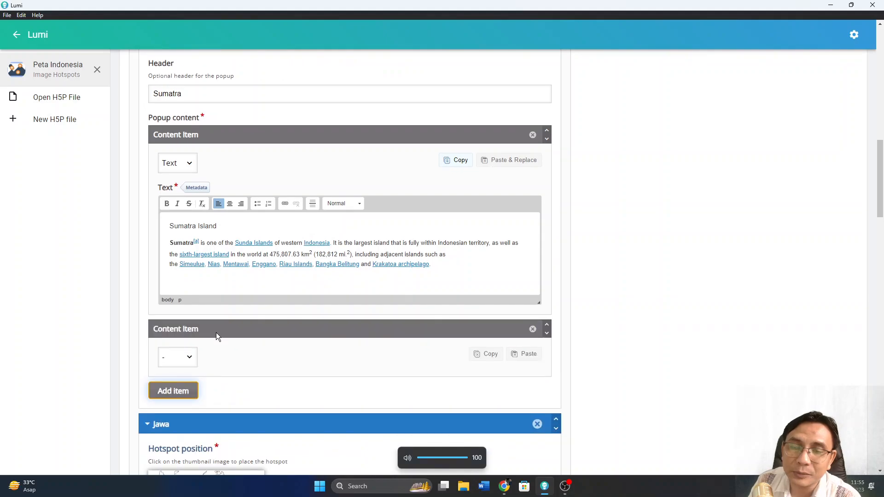
scroll(216, 333, down, 2)
click(178, 281)
click(183, 330)
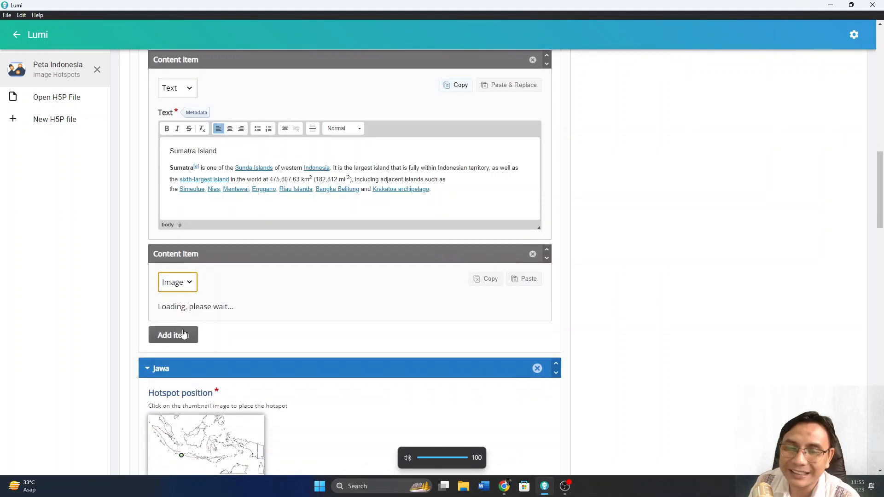
scroll(300, 328, down, 1)
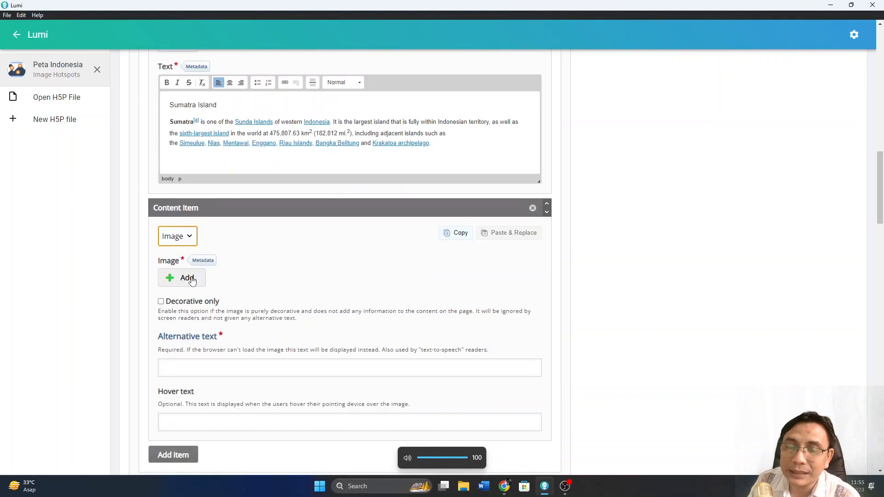
click(187, 278)
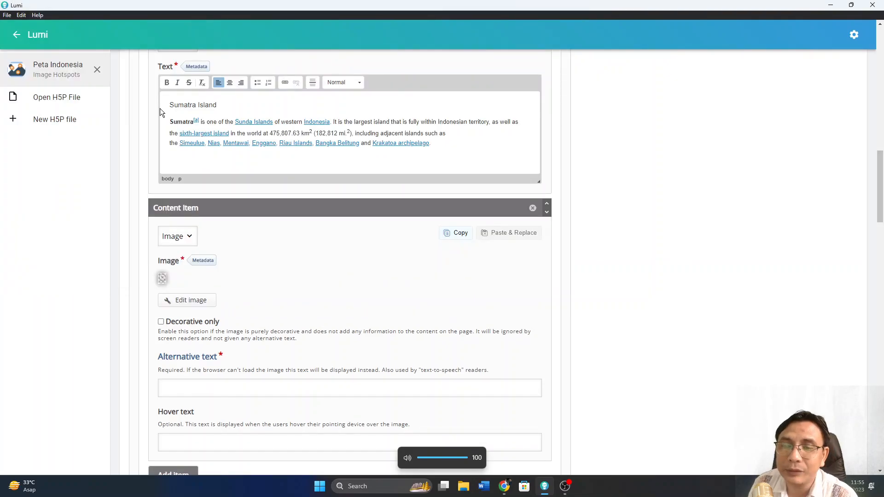
- Mark the traditional house image as decorative only and set its hover text to "Rumah Adat Simalungun"
scroll(423, 242, down, 3)
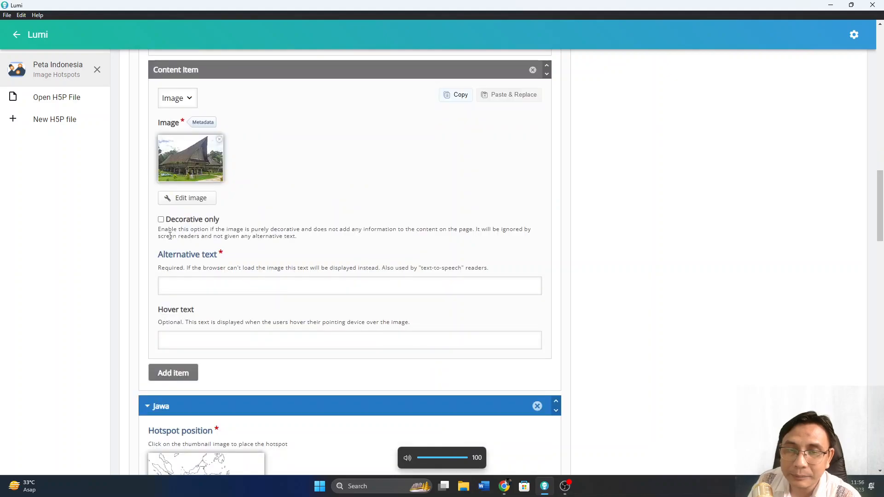
click(161, 220)
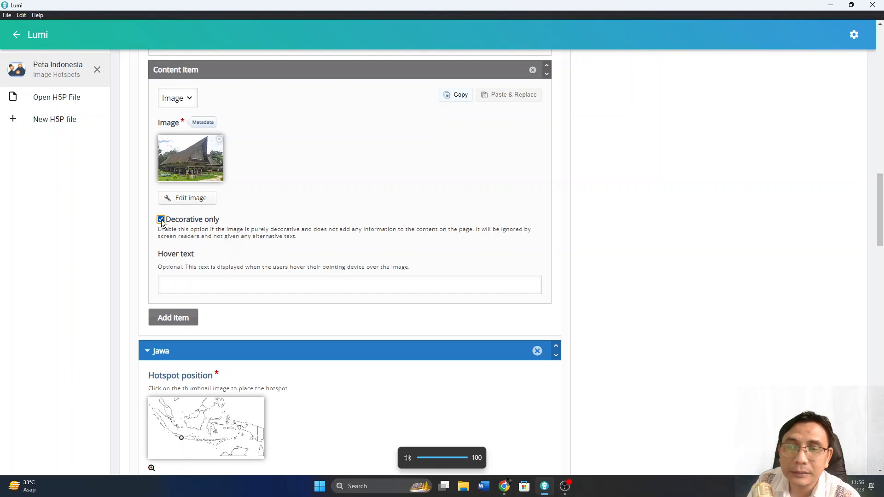
scroll(161, 219, down, 1)
click(239, 234)
text(Ru)
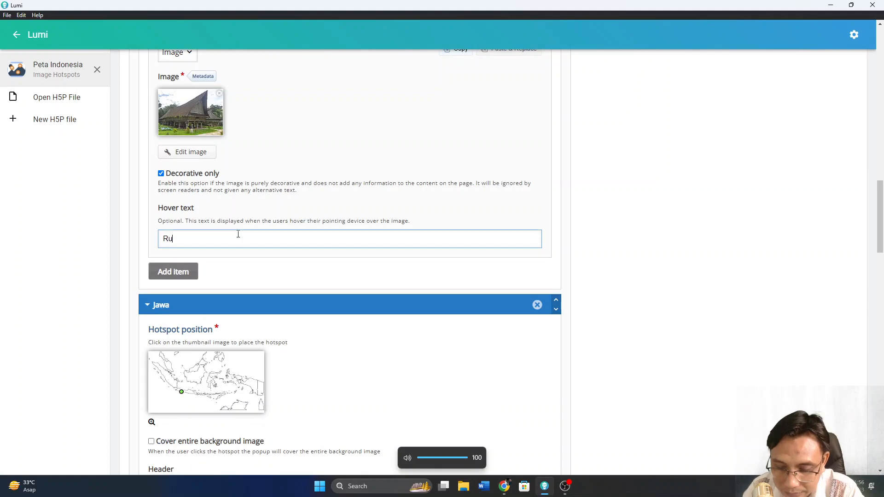
text(mah Adat S)
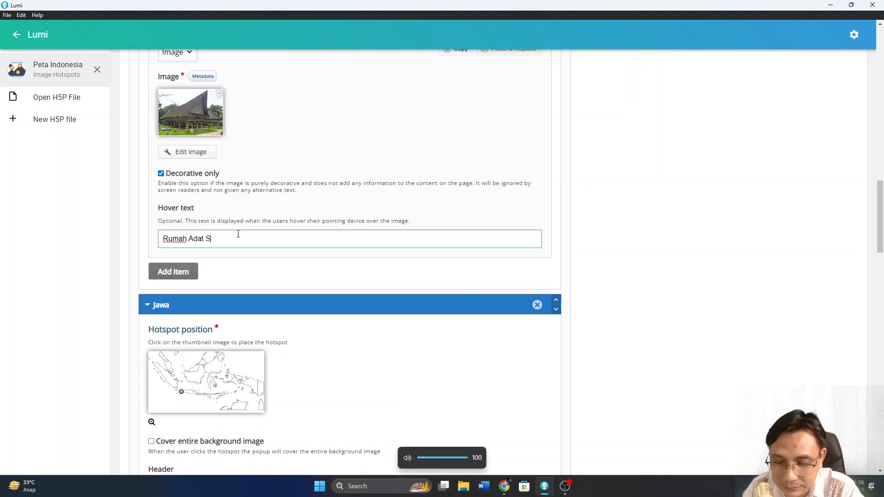
text(imalungun)
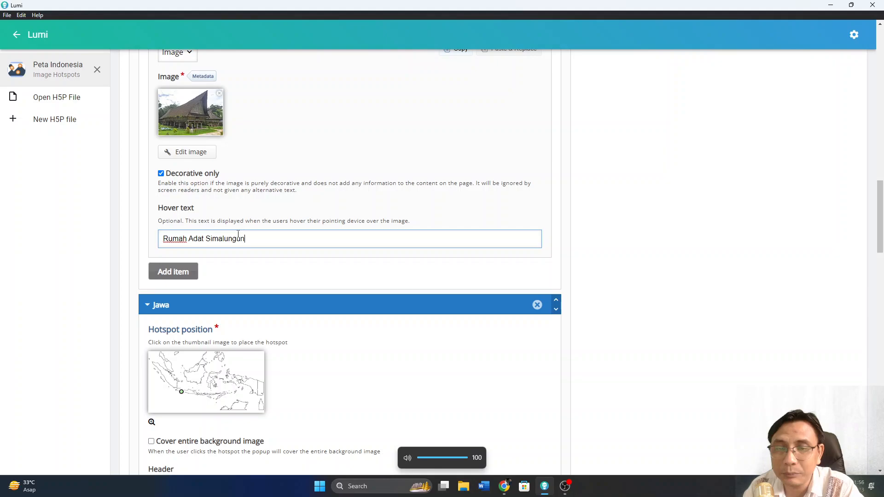
- Preview the activity and check the popups of the Kalimantan and Sumatra hotspots
scroll(356, 298, down, 3)
scroll(355, 297, up, 4)
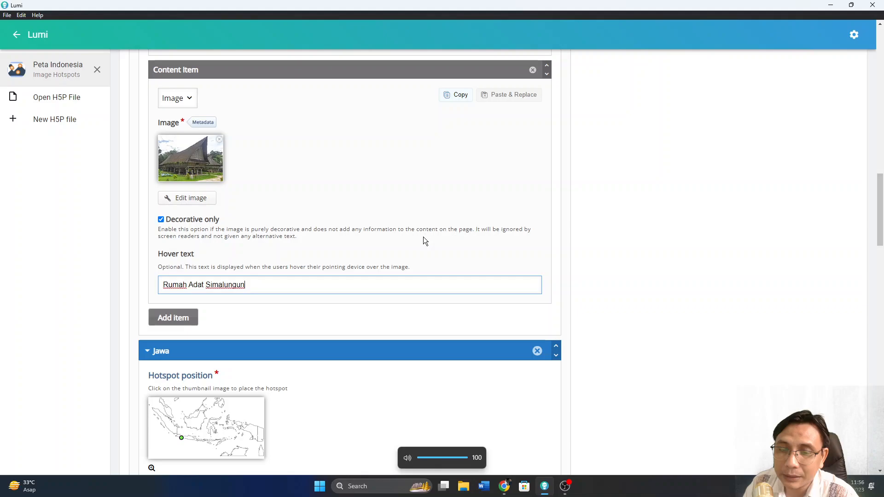
scroll(424, 240, up, 3)
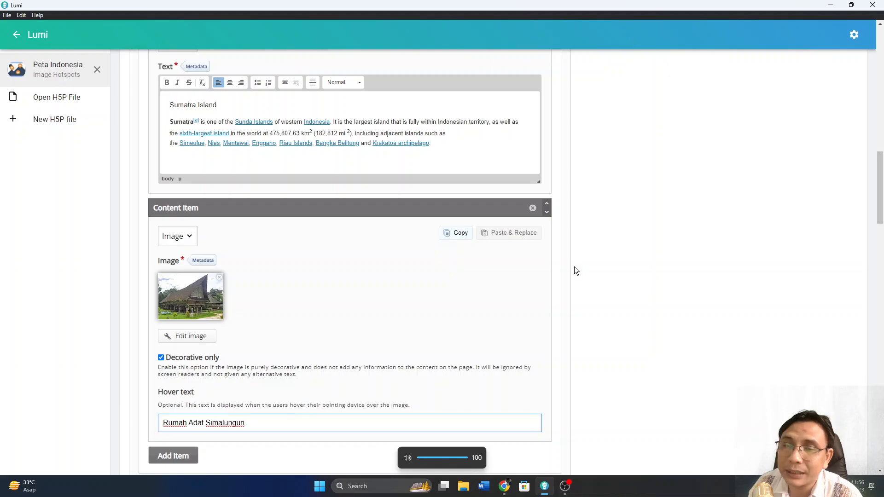
scroll(574, 267, up, 15)
click(314, 65)
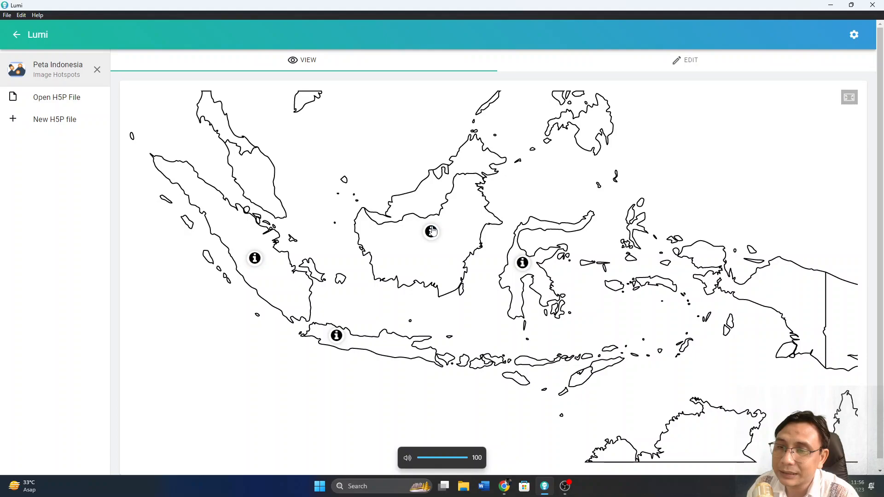
click(432, 231)
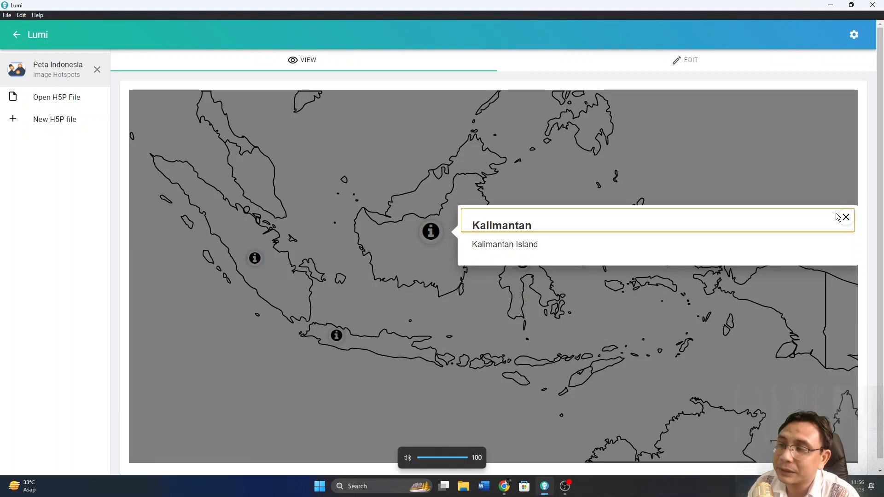
click(255, 259)
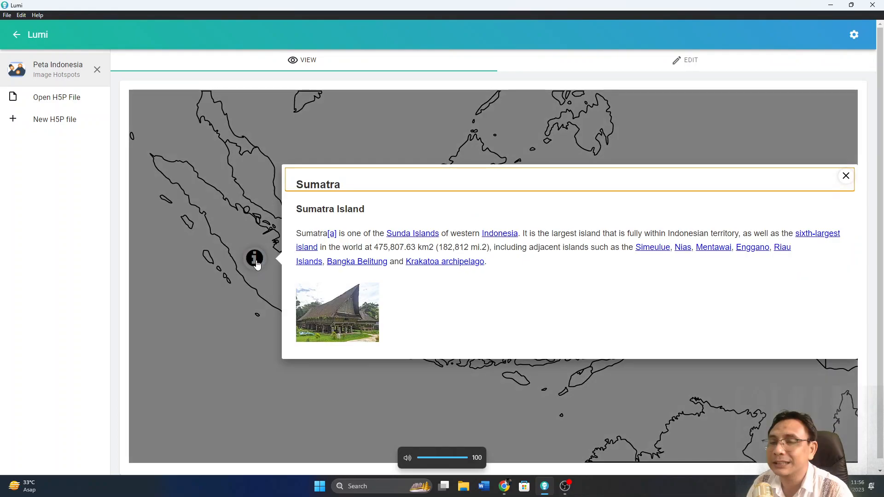